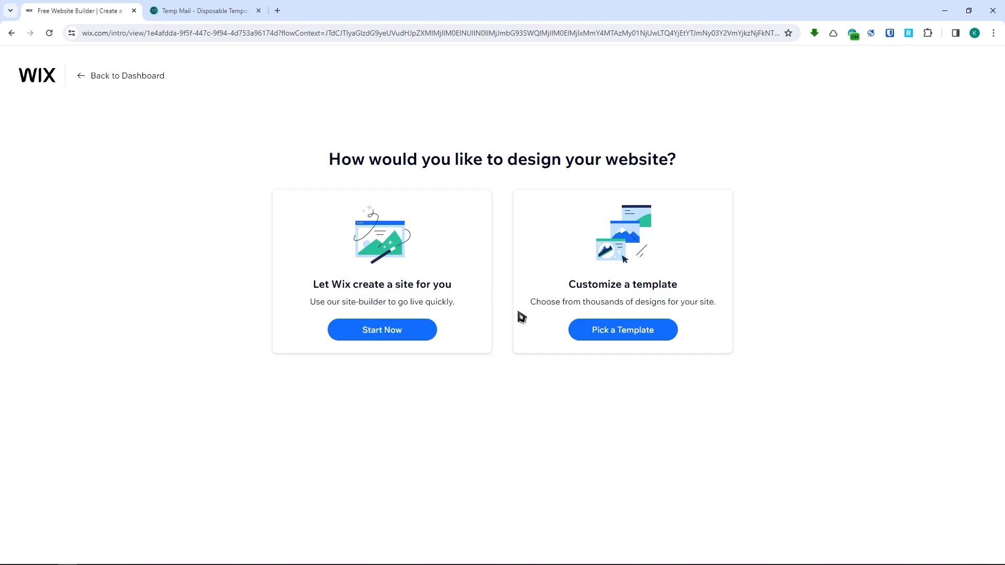
- Choose to design the website by customizing a template
left_click_drag(313, 284, 447, 287)
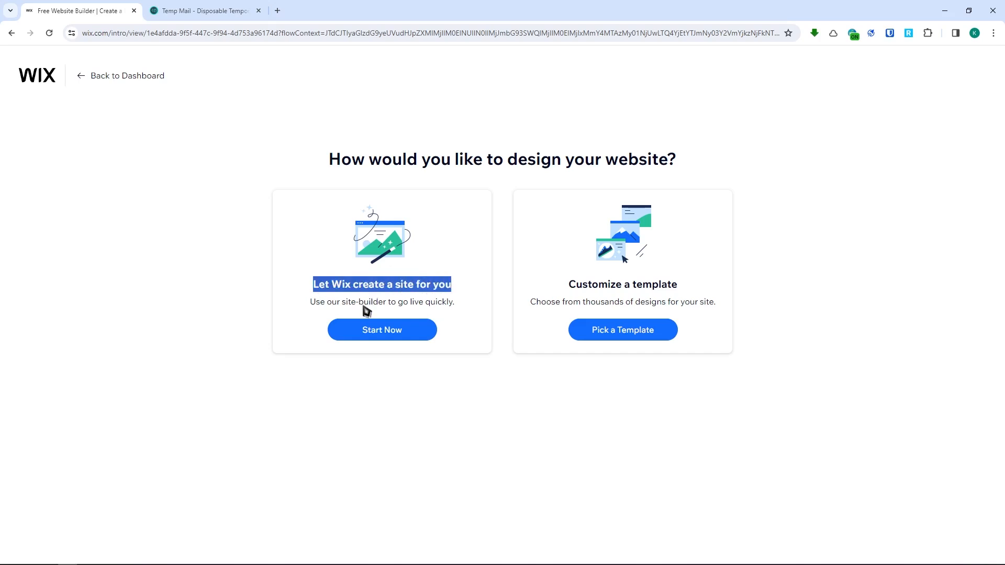
left_click(376, 411)
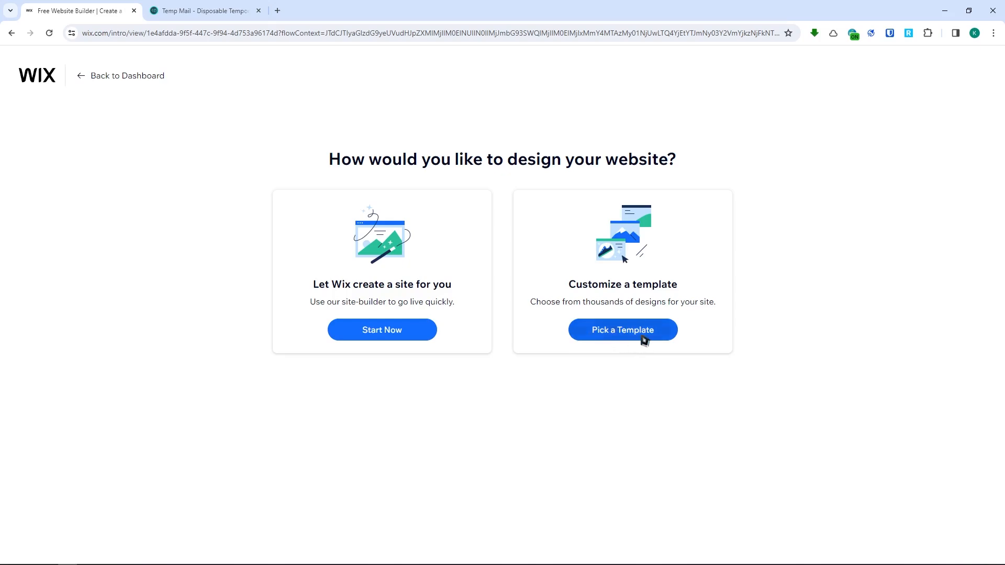
left_click(618, 333)
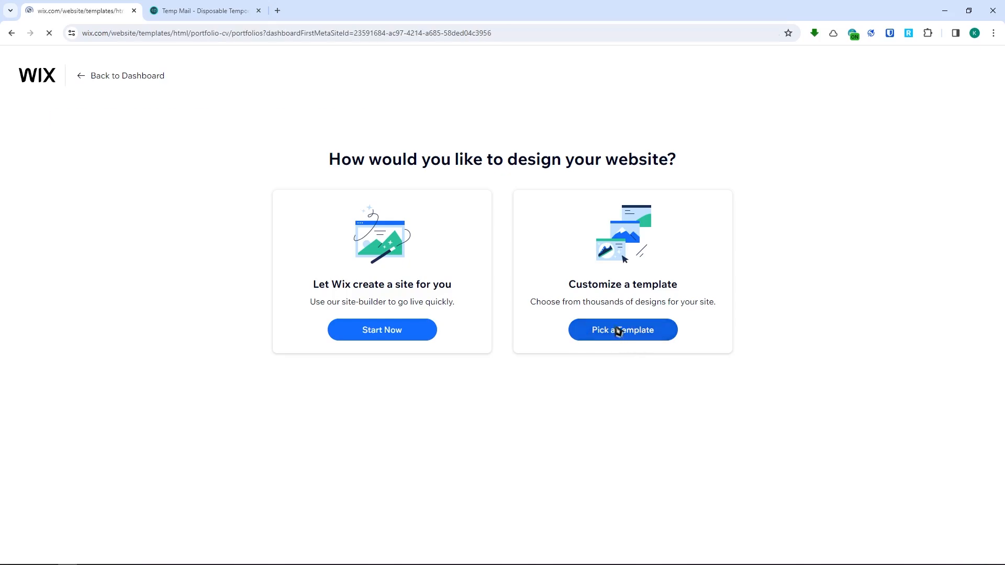
- Browse the portfolio templates and open the Videographer "Latest Work" template for editing
scroll(217, 317, "down", 1)
scroll(219, 318, "down", 3)
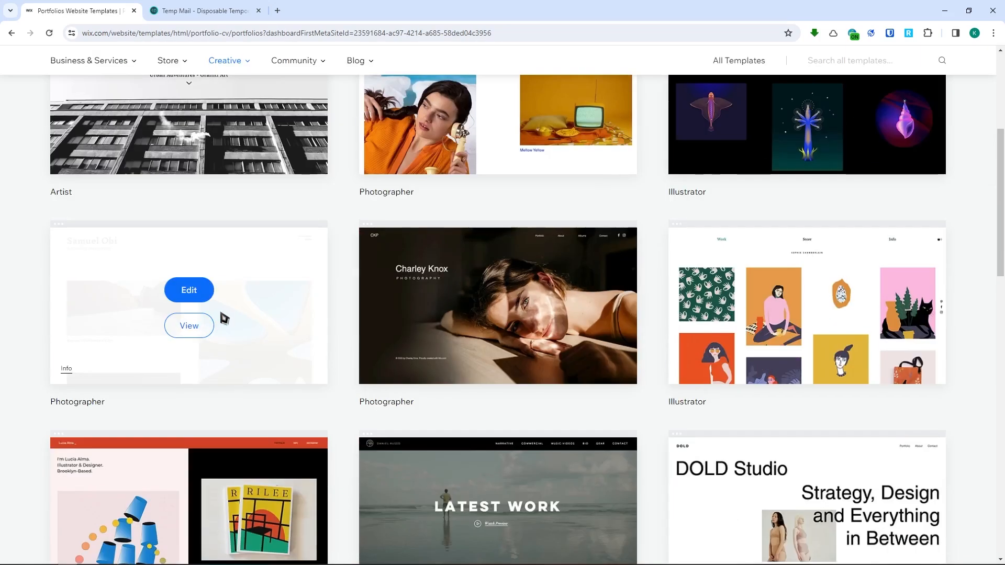
scroll(226, 317, "down", 5)
scroll(239, 303, "down", 5)
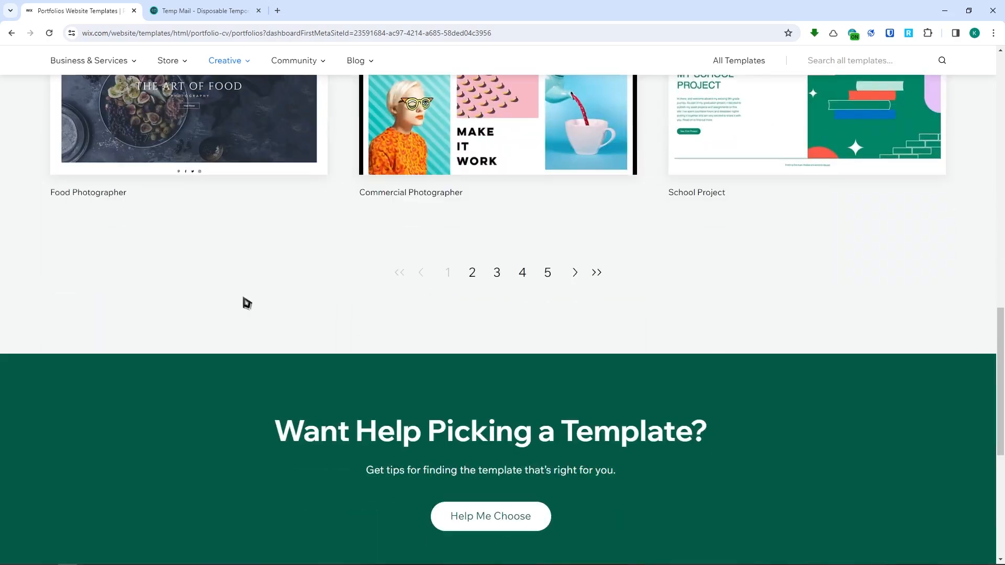
scroll(247, 301, "up", 4)
scroll(471, 523, "up", 4)
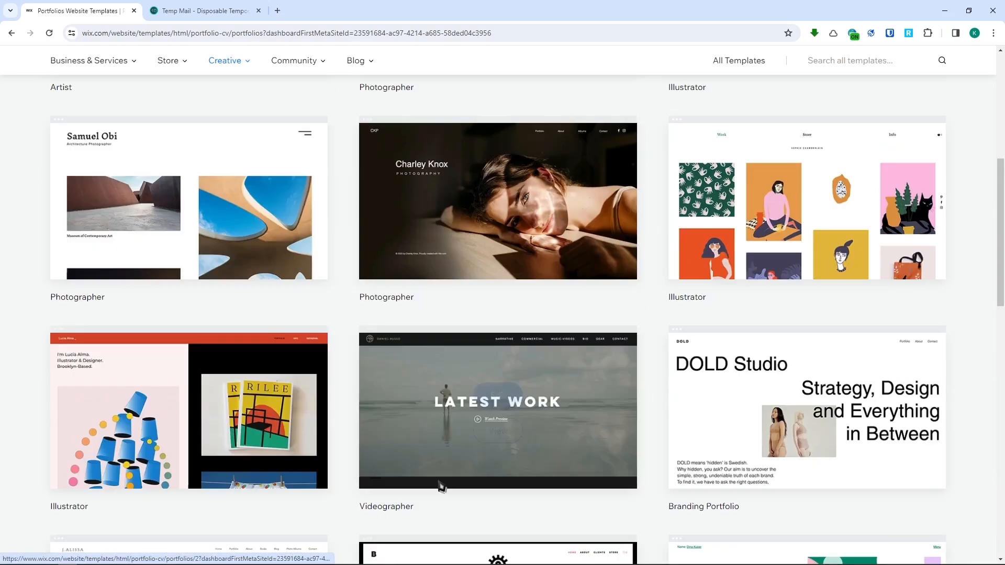
scroll(471, 282, "down", 4)
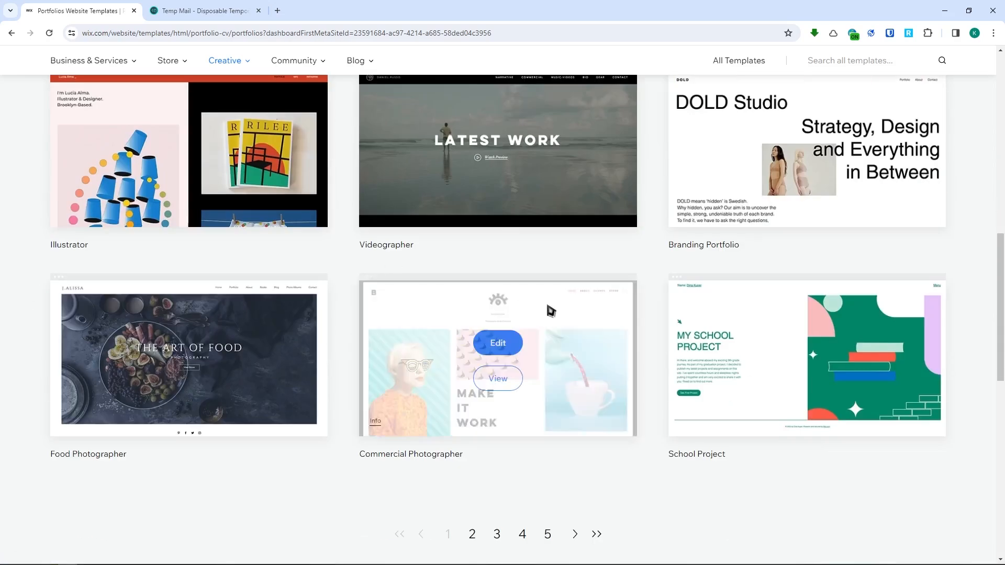
scroll(281, 375, "up", 3)
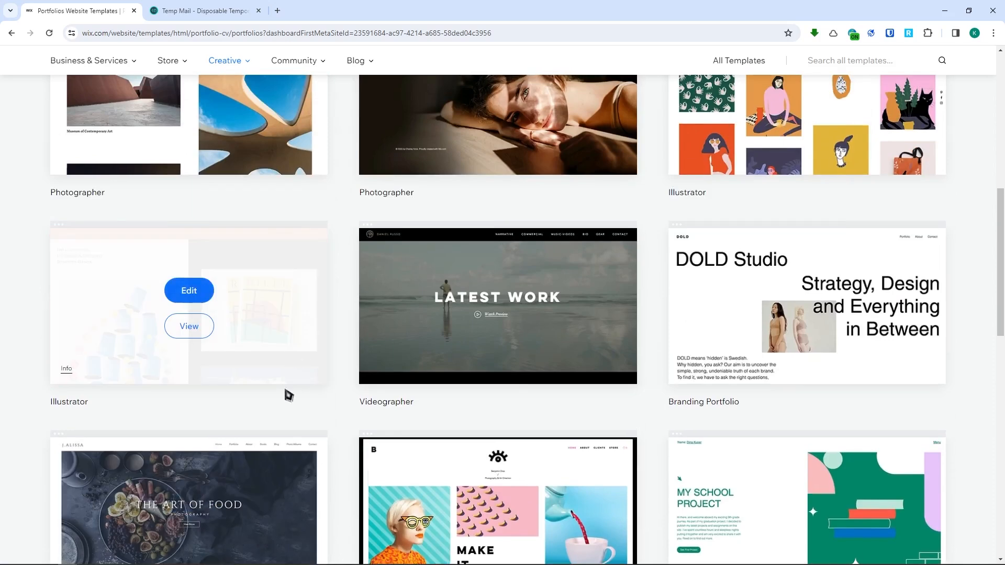
scroll(544, 460, "up", 1)
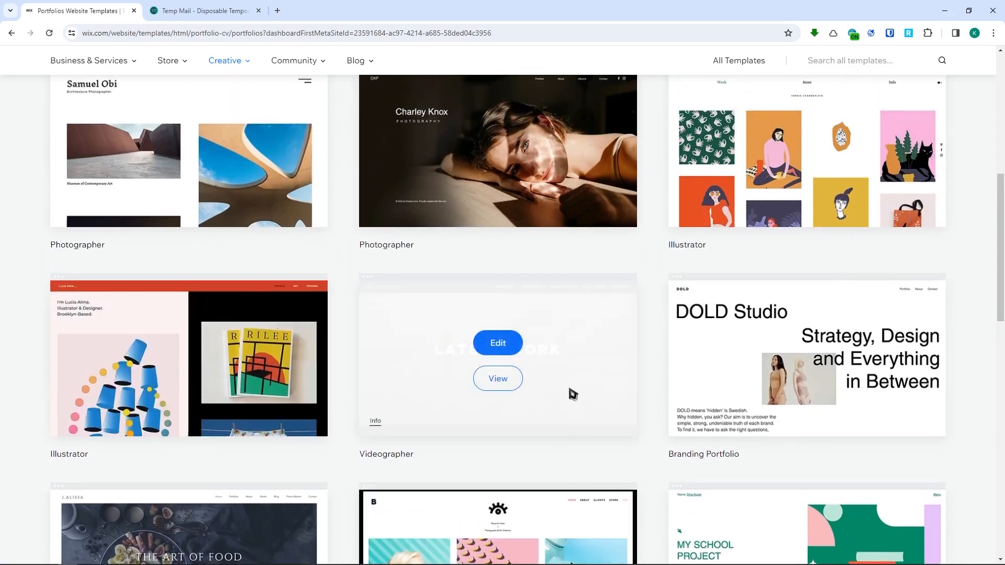
left_click(502, 345)
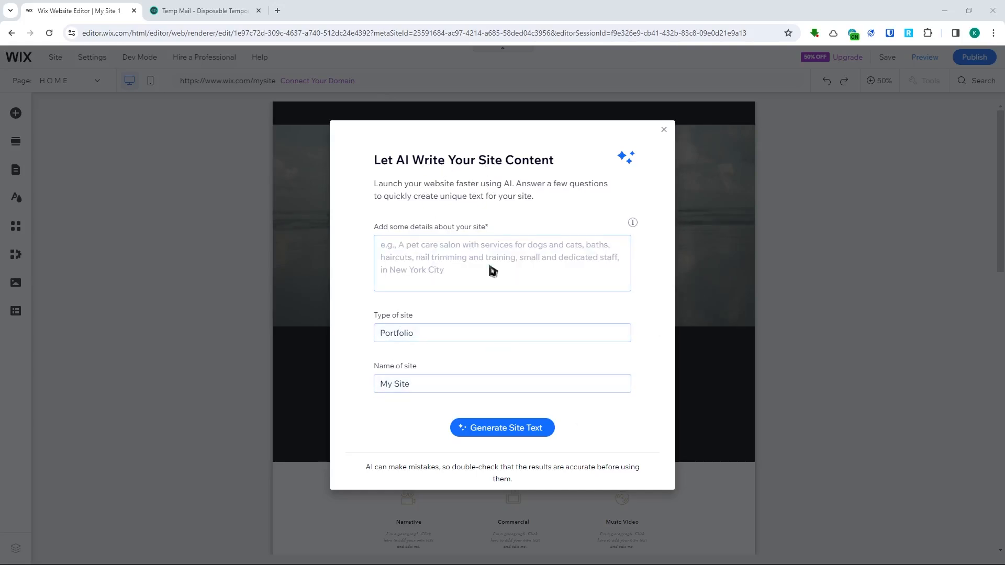
- Generate AI site text using the details "A videographer portfolio for inviting clients" and the site name "Tutors portfolio"
left_click(448, 258)
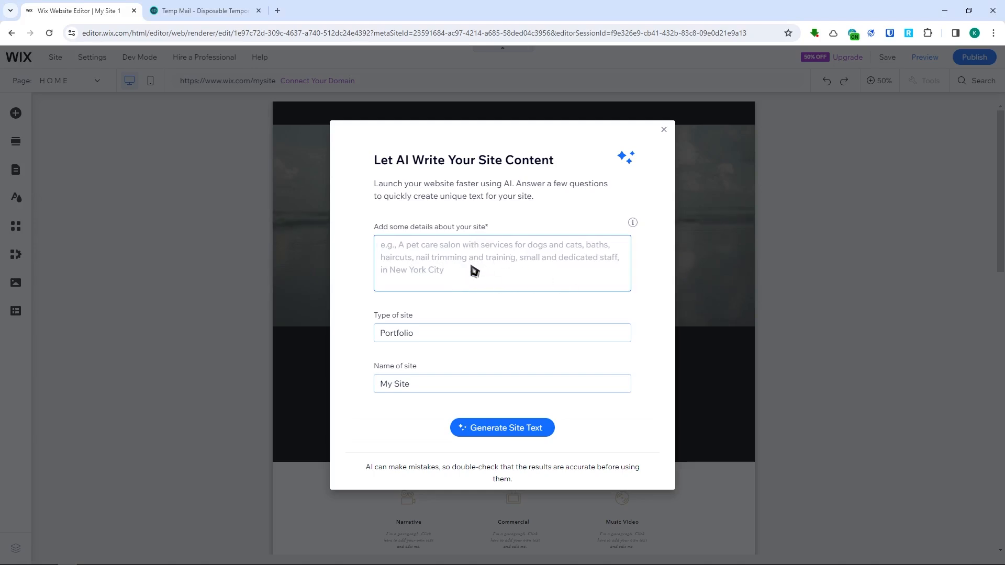
type("A")
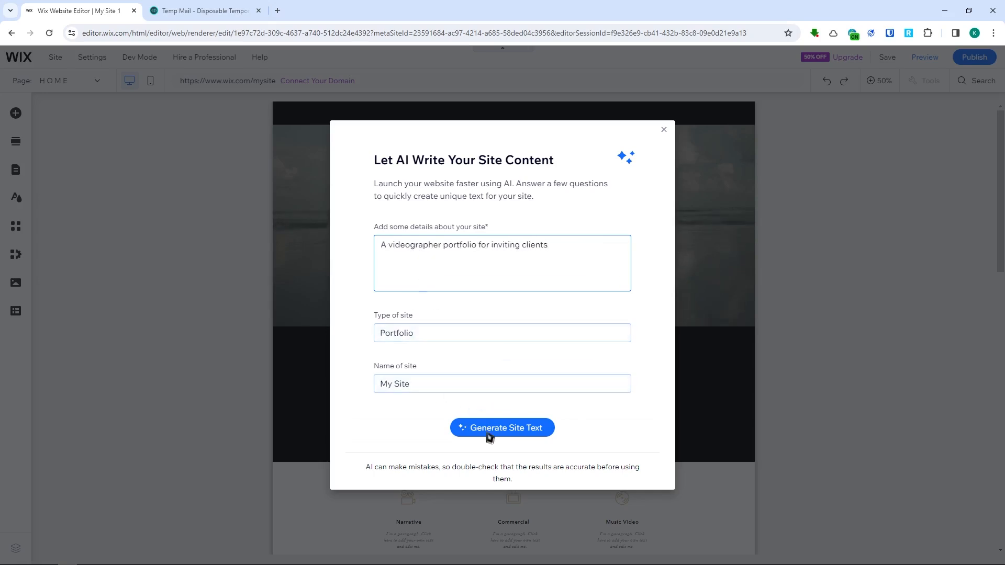
left_click_drag(422, 386, 302, 379)
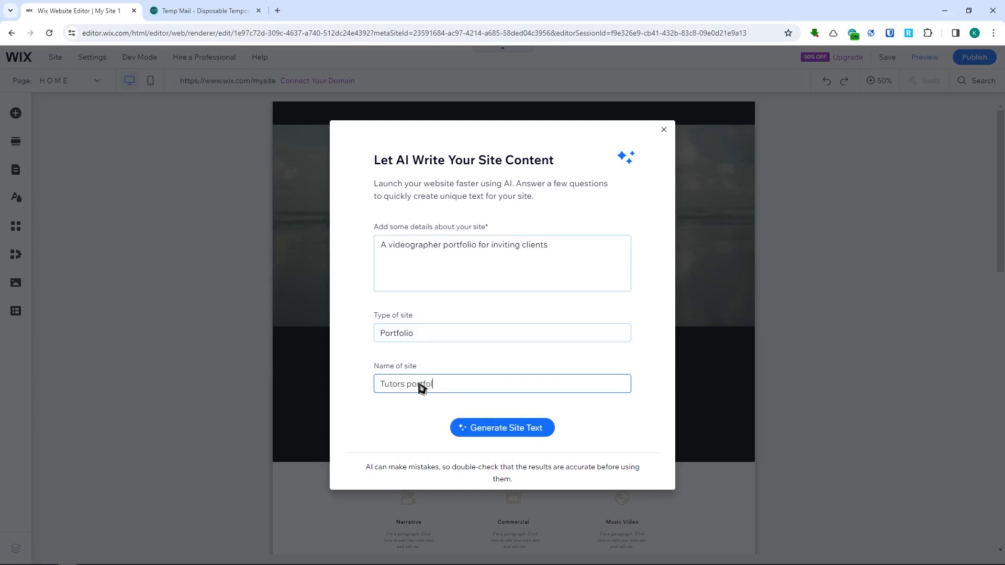
left_click(502, 435)
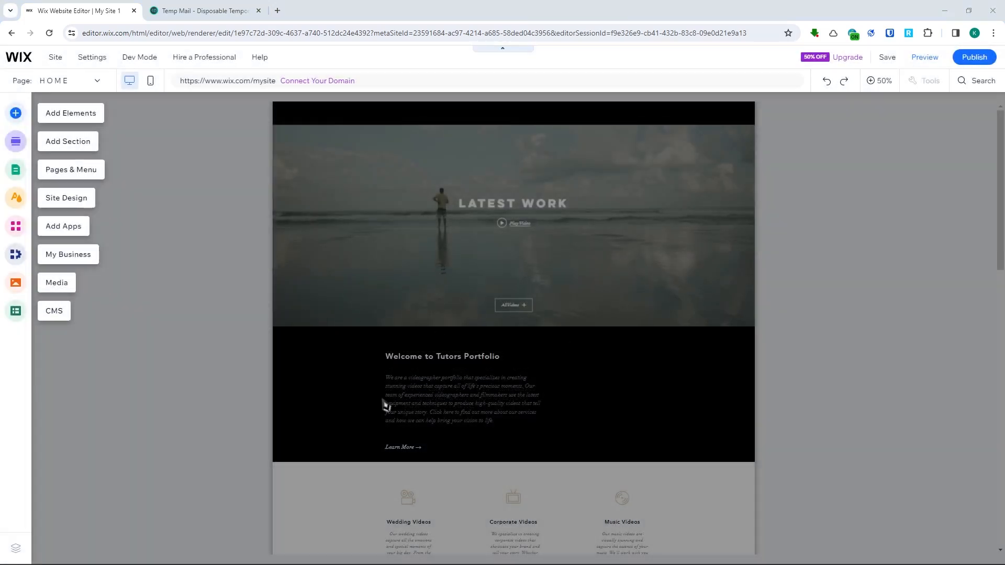
- Review the generated text in the home page's welcome section and its video categories section
scroll(447, 328, "down", 7)
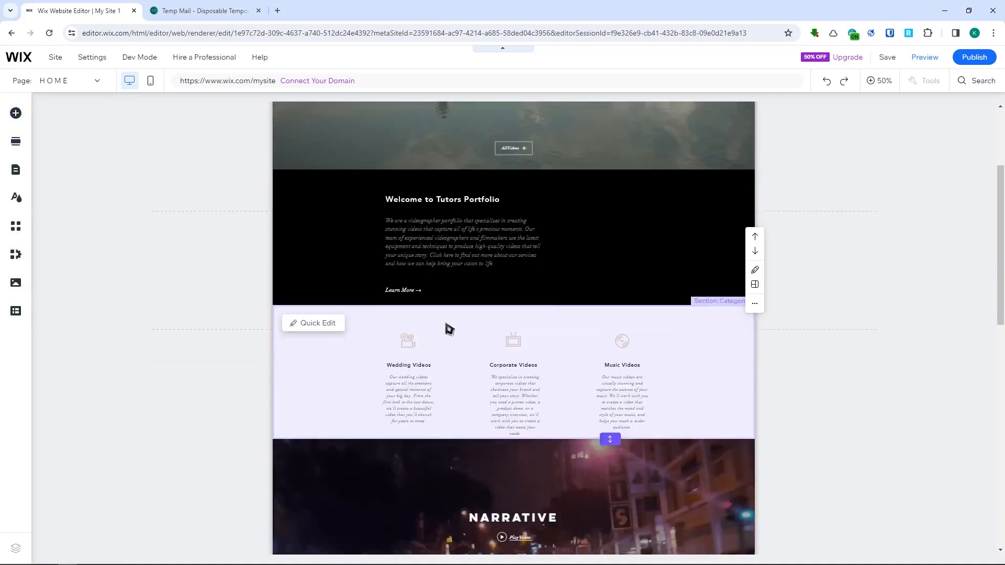
scroll(529, 226, "up", 5)
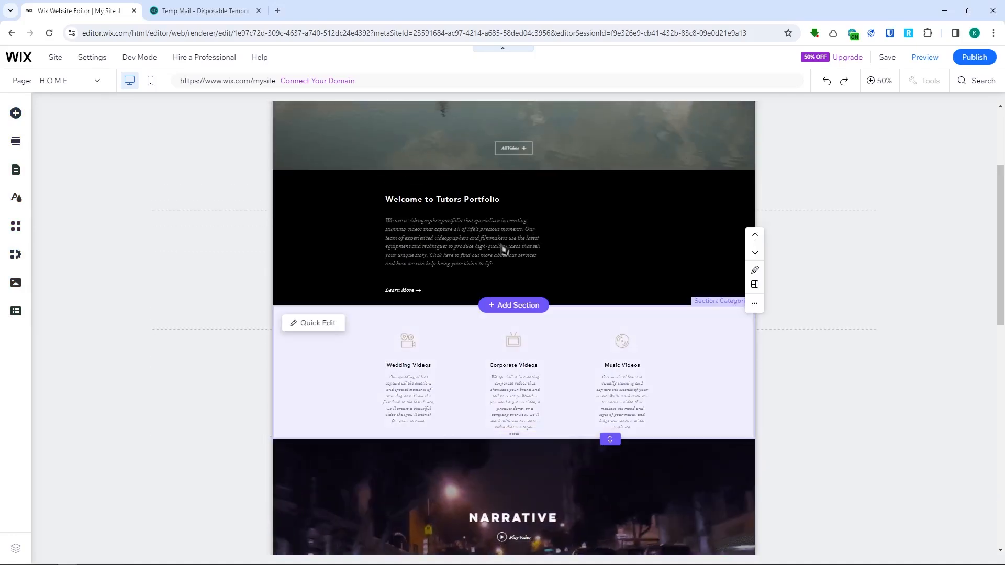
scroll(504, 307, "up", 1)
scroll(504, 307, "down", 1)
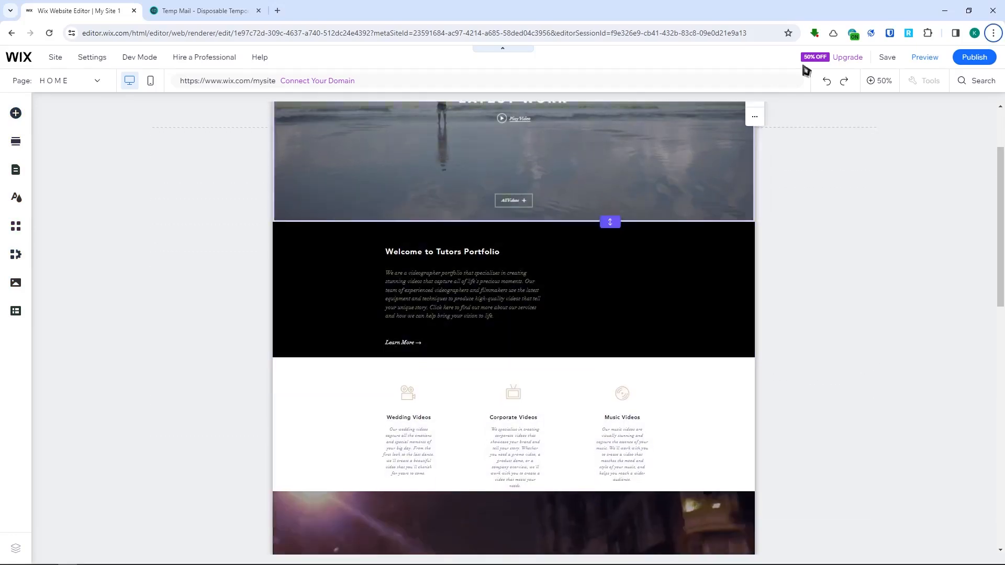
key("alt")
left_click(471, 298)
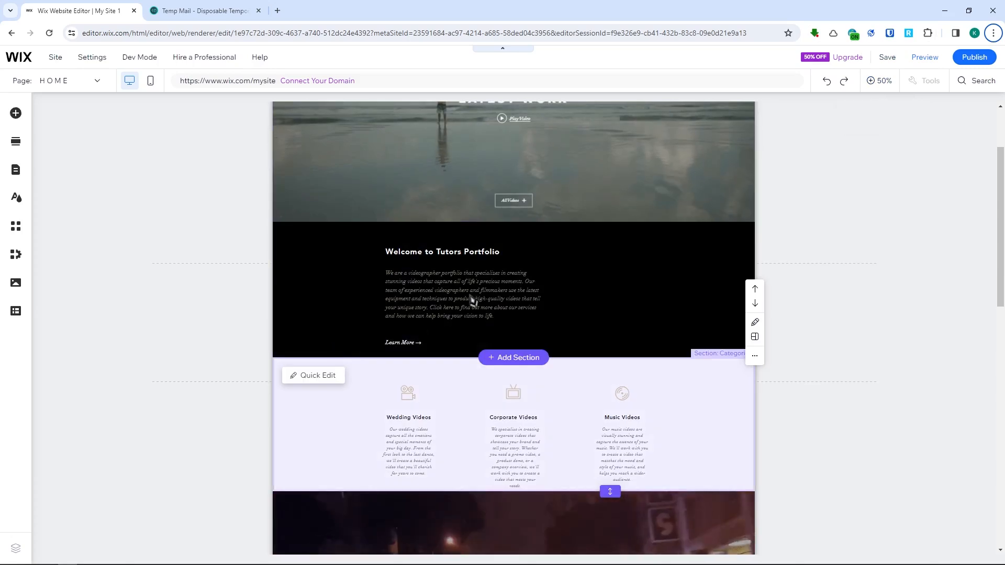
left_click(883, 81)
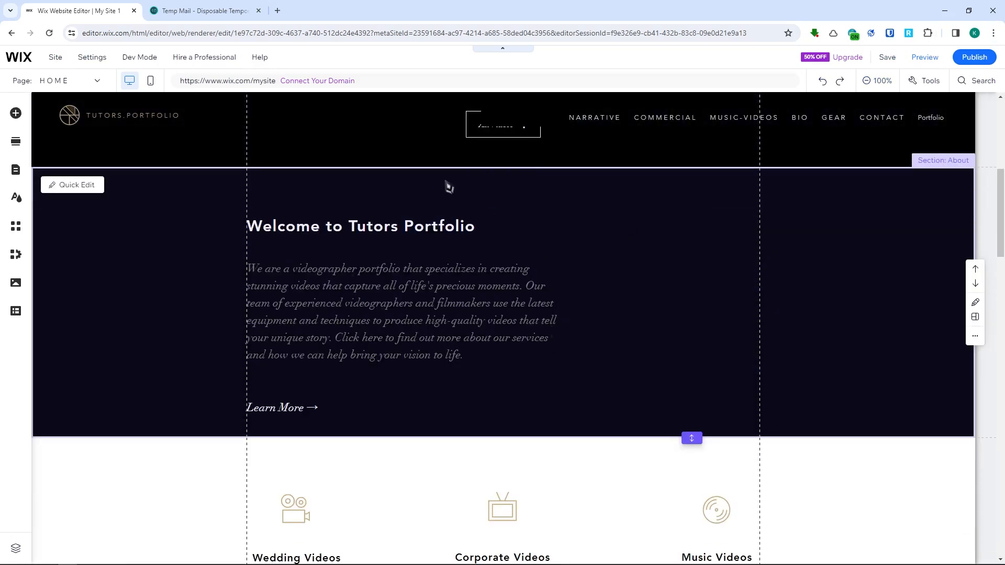
scroll(471, 292, "down", 7)
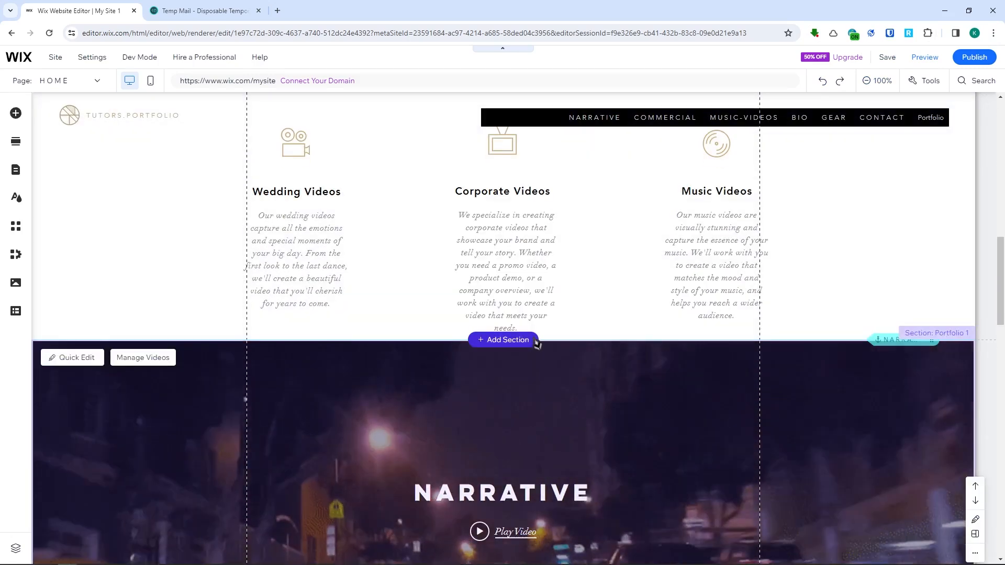
scroll(359, 277, "up", 4)
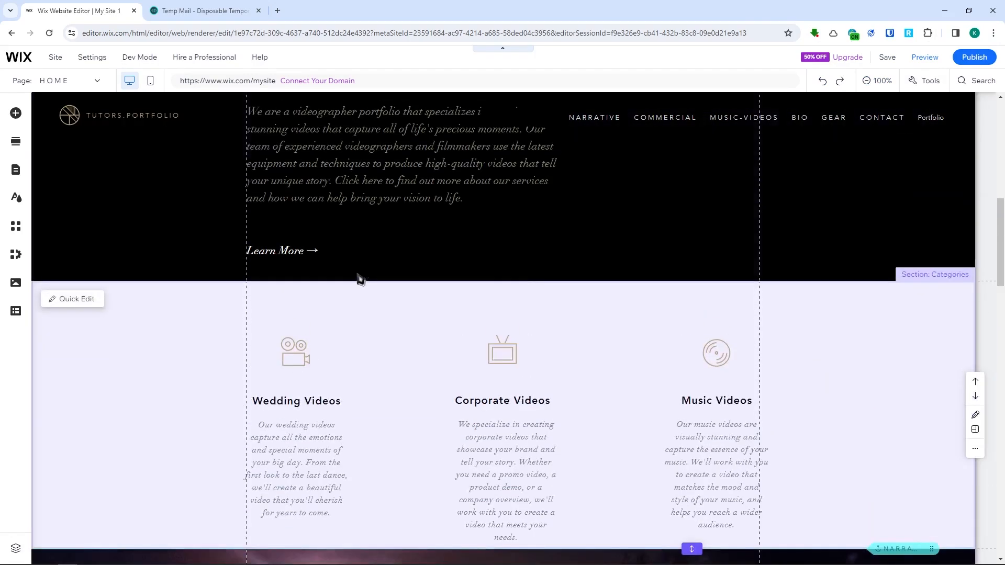
left_click(460, 380)
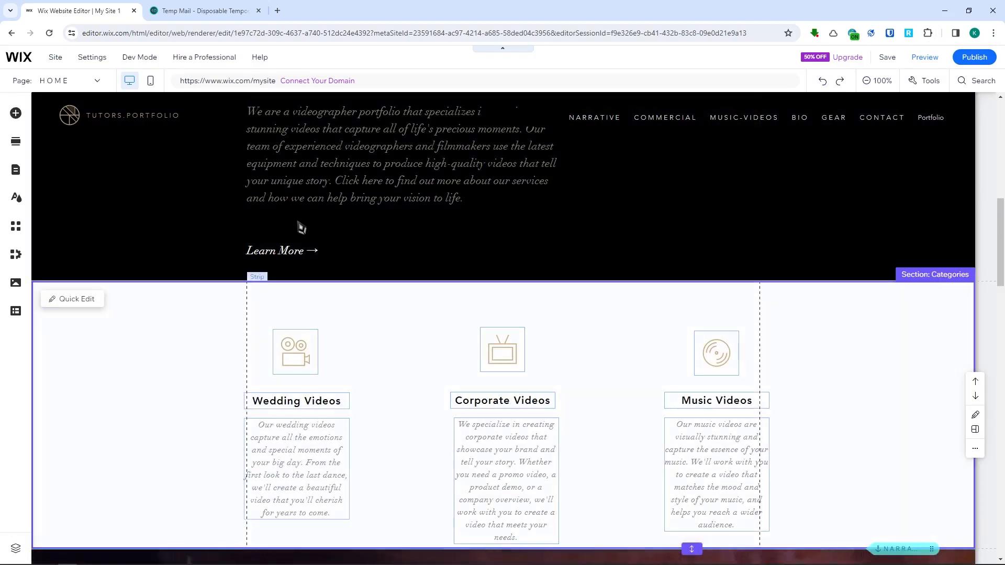
- Set the heading font of the site's text theme to Raleway
left_click(22, 201)
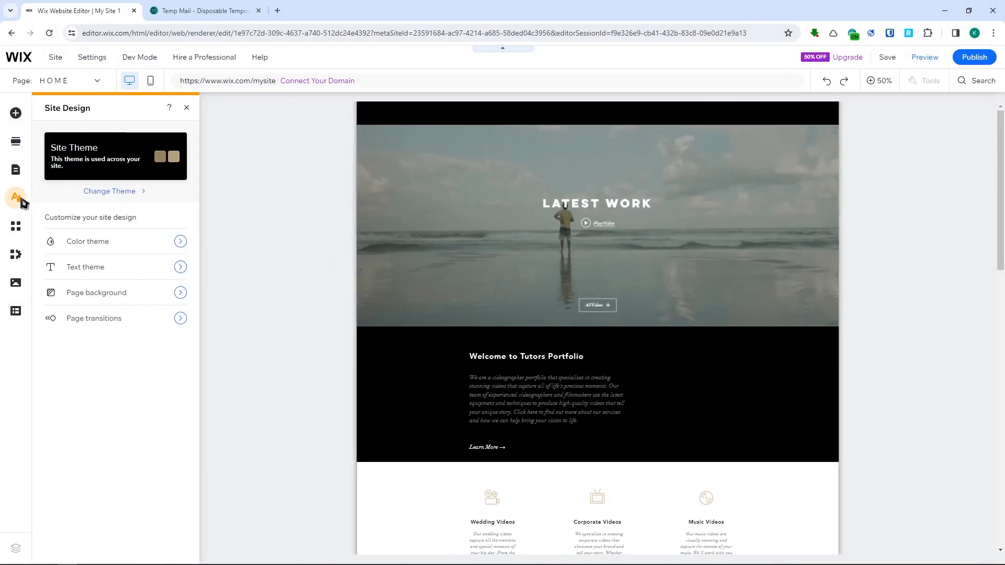
left_click(85, 266)
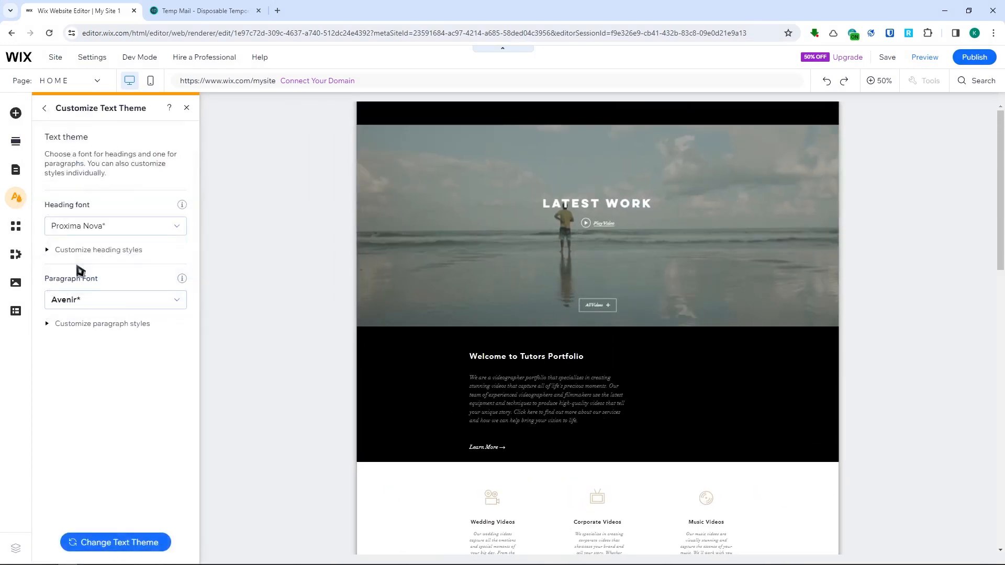
mouse_move(106, 231)
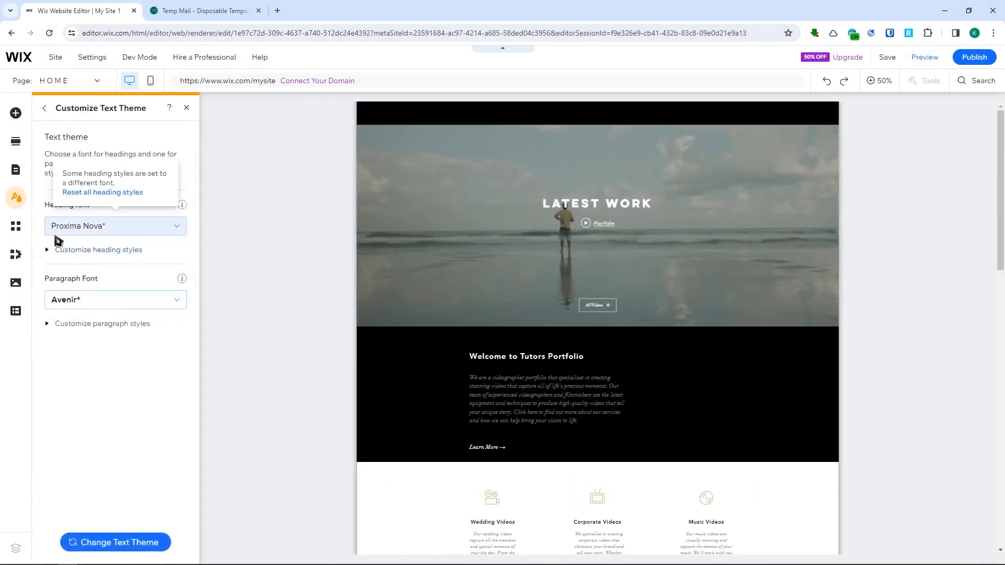
left_click(112, 230)
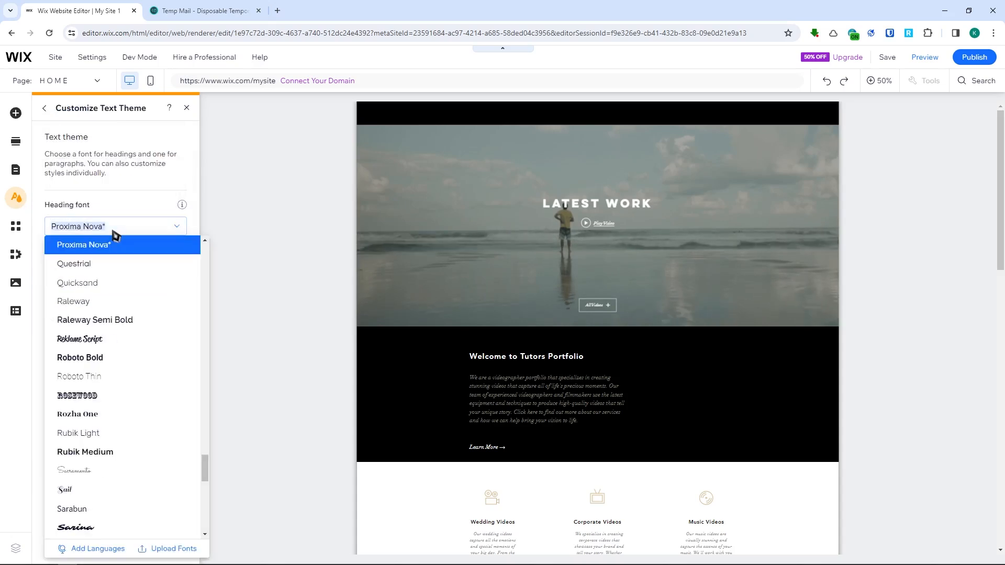
left_click(108, 302)
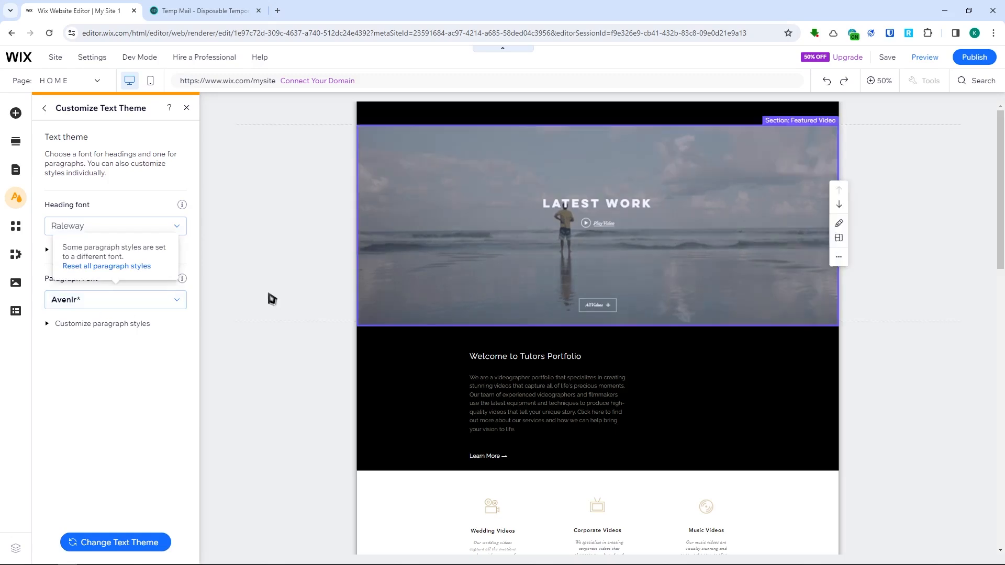
- Set the paragraph font of the site's text theme to Avenir Light
left_click(135, 299)
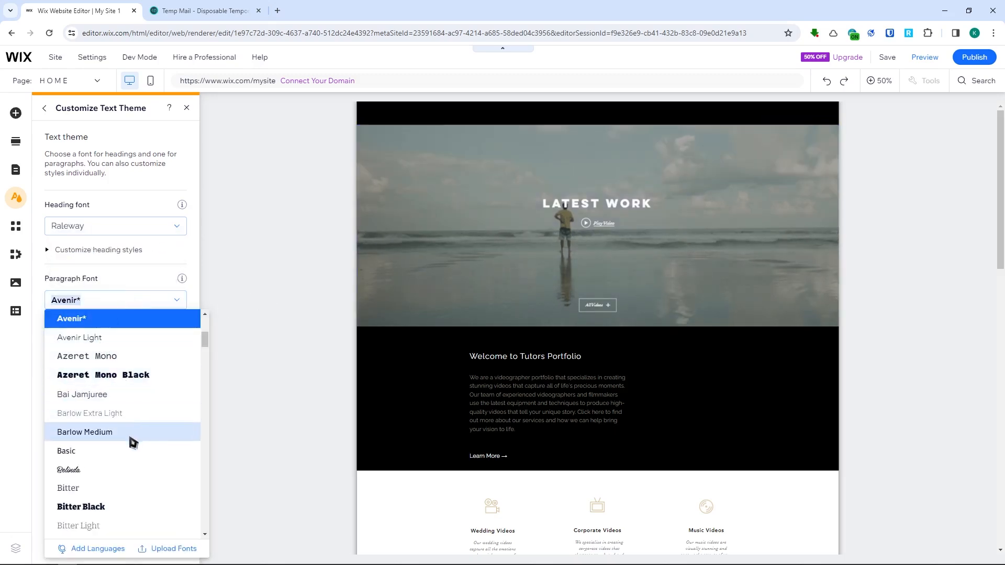
scroll(132, 442, "down", 1)
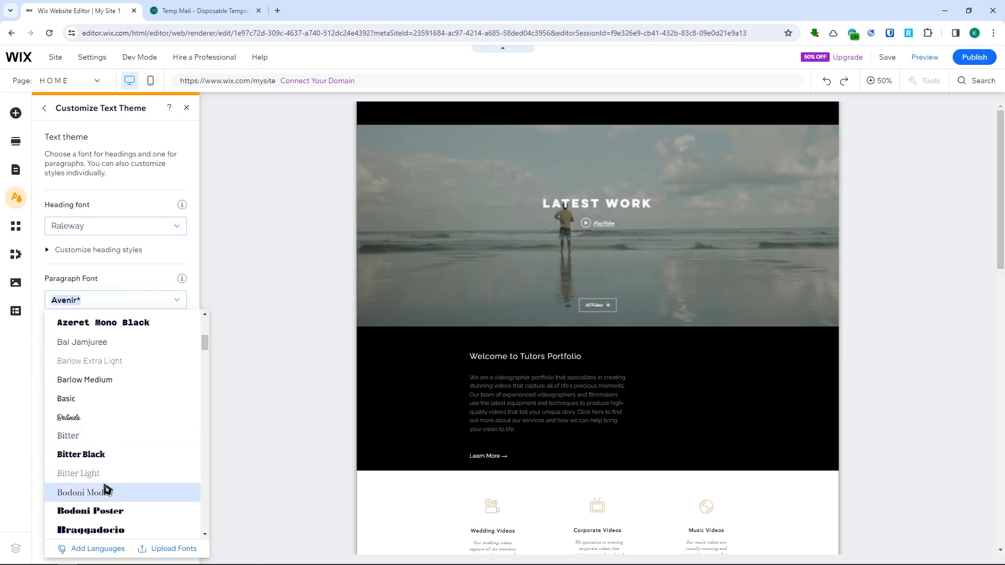
scroll(105, 487, "up", 4)
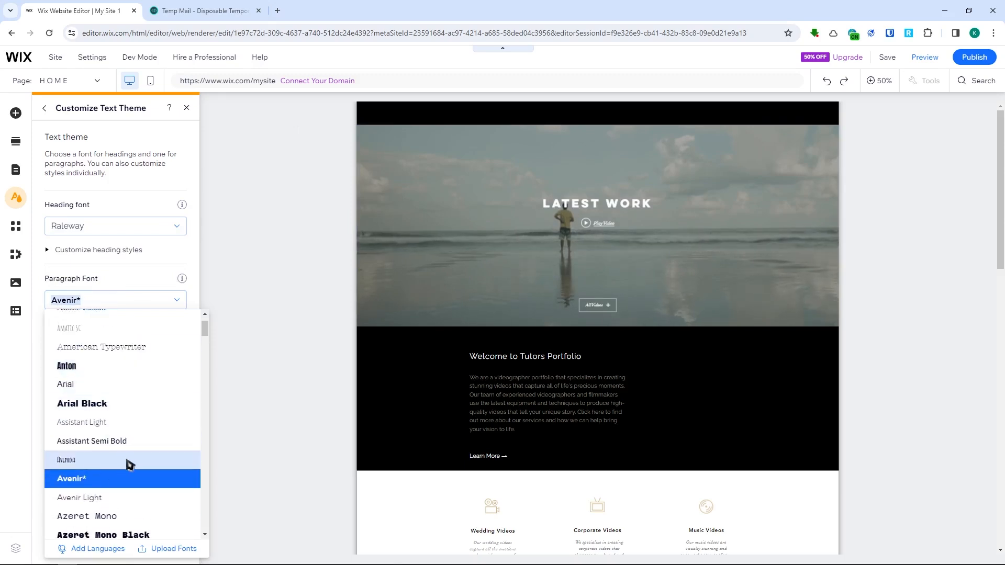
left_click(121, 500)
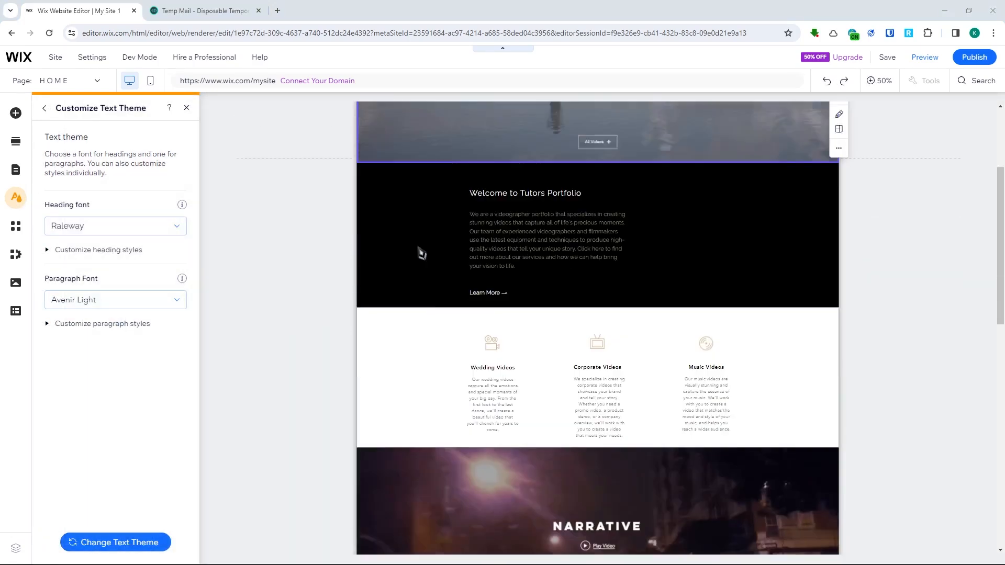
scroll(473, 316, "up", 5)
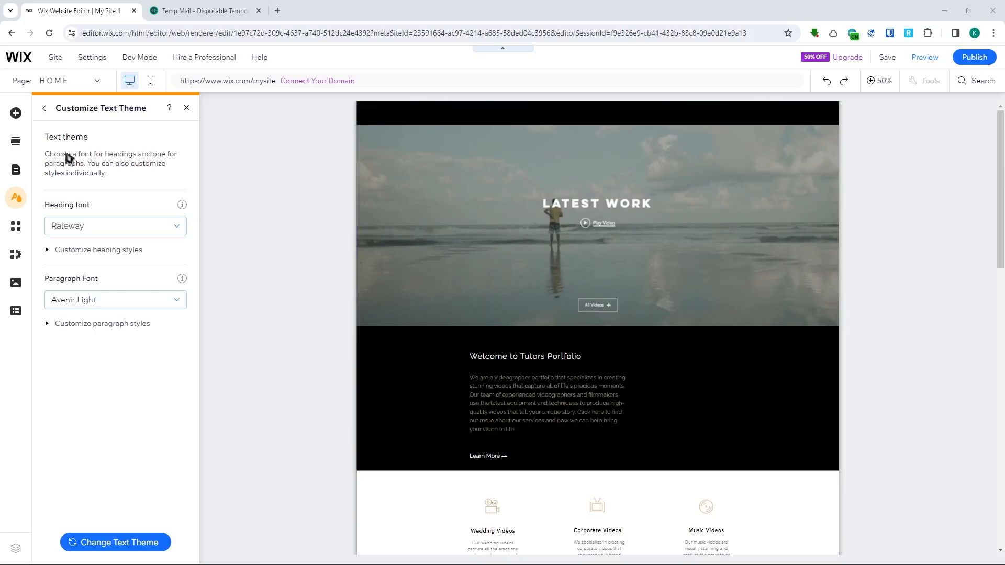
- Browse the element categories and place a dark rectangular container box over the home page's featured video section
left_click(17, 116)
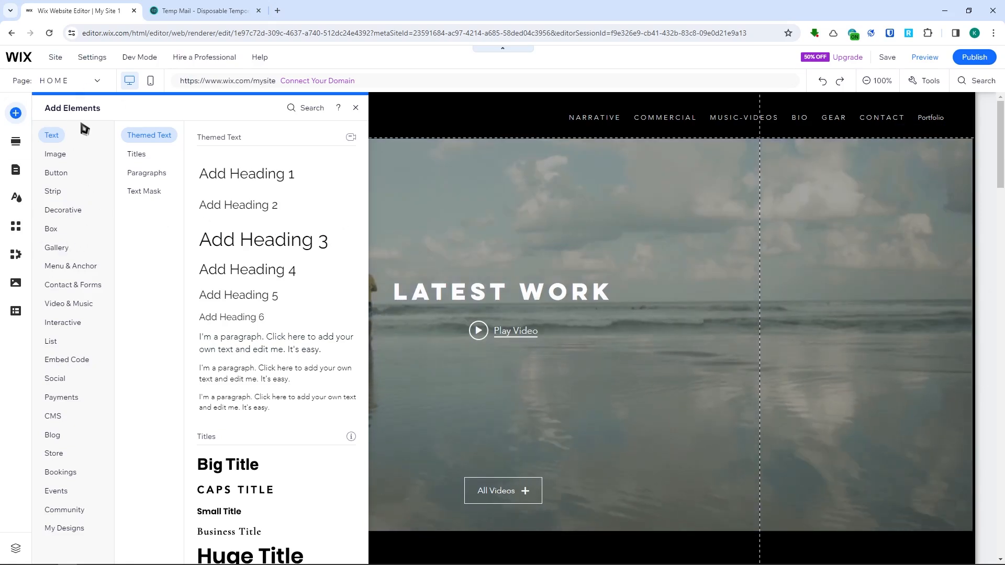
left_click(55, 153)
left_click(62, 210)
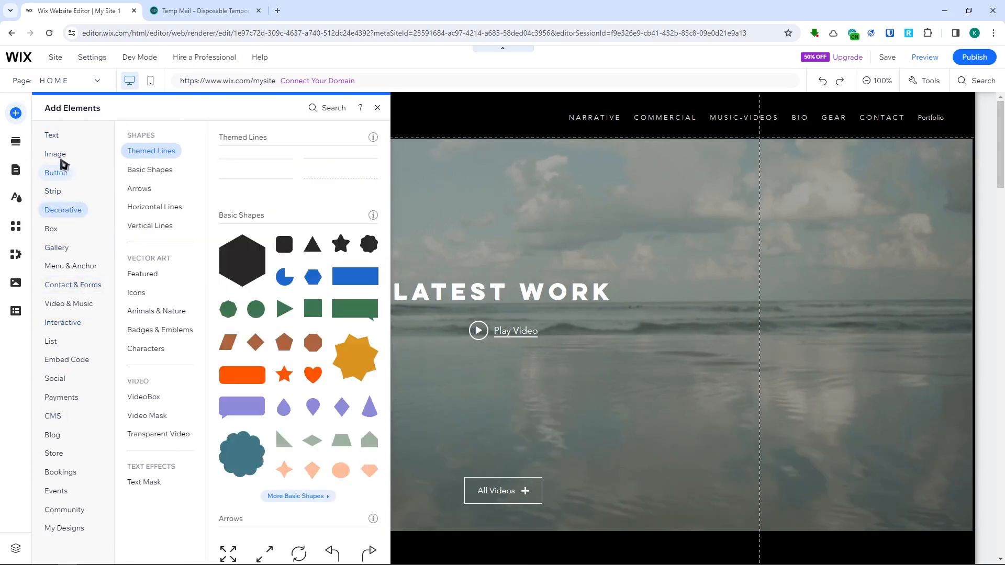
left_click(59, 156)
left_click(51, 136)
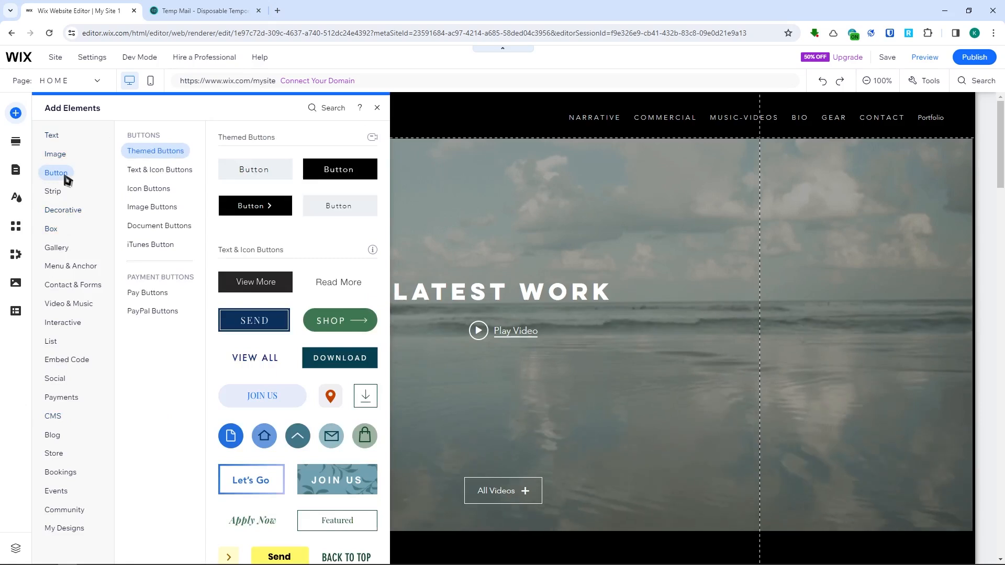
mouse_move(67, 214)
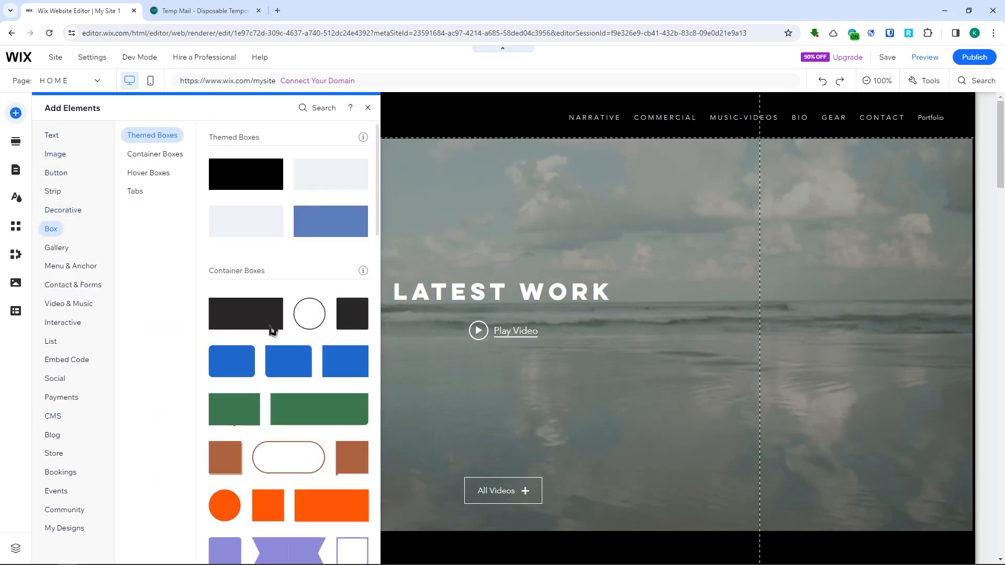
left_click_drag(257, 322, 570, 294)
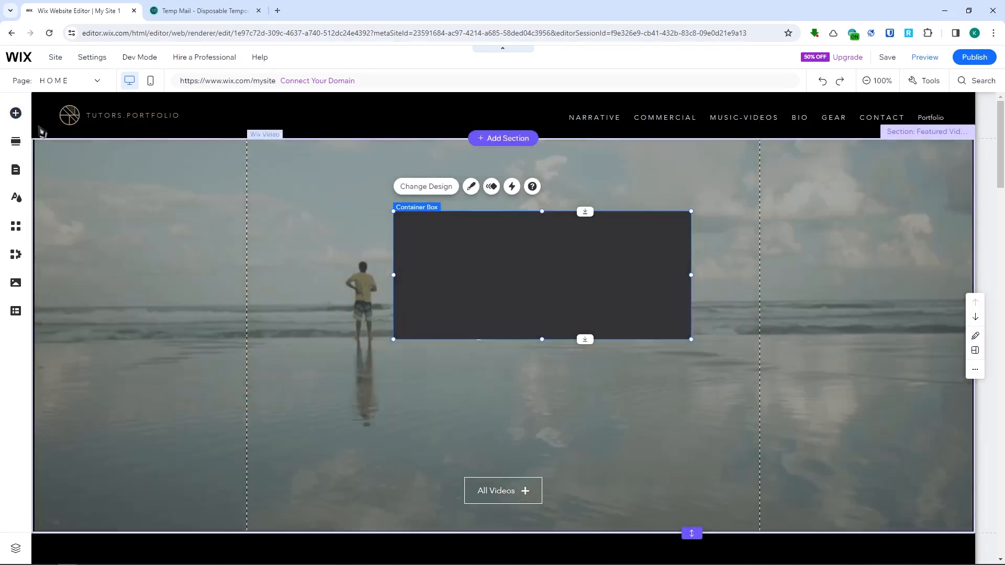
- Add the six-image View Gallery section to the home page between the welcome section and the video categories
left_click(22, 148)
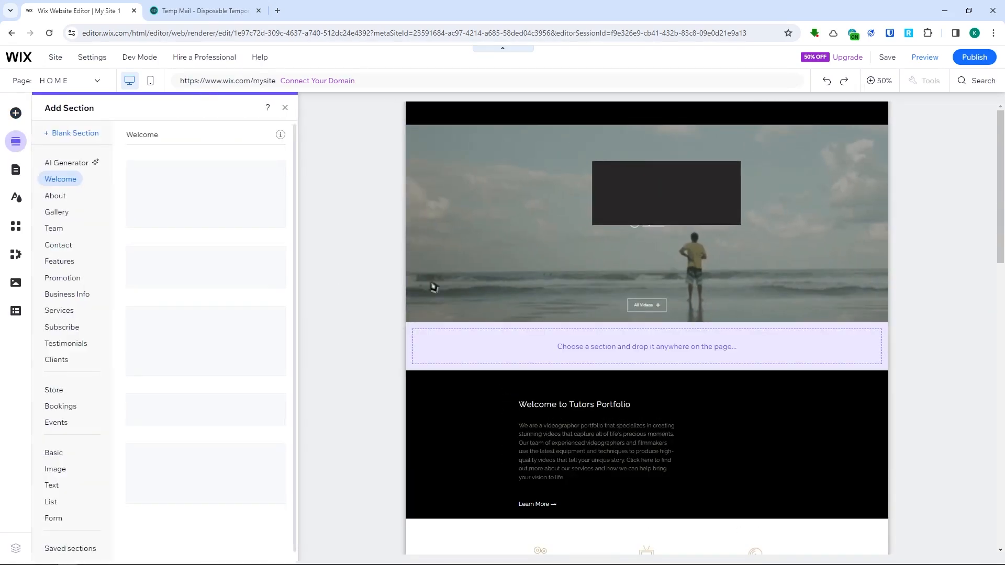
scroll(639, 354, "down", 3)
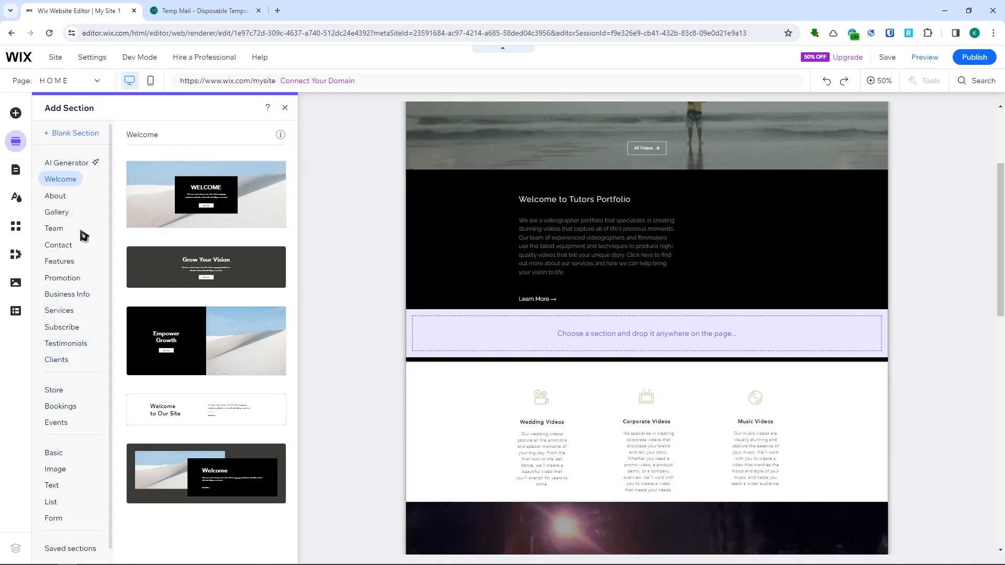
left_click(68, 212)
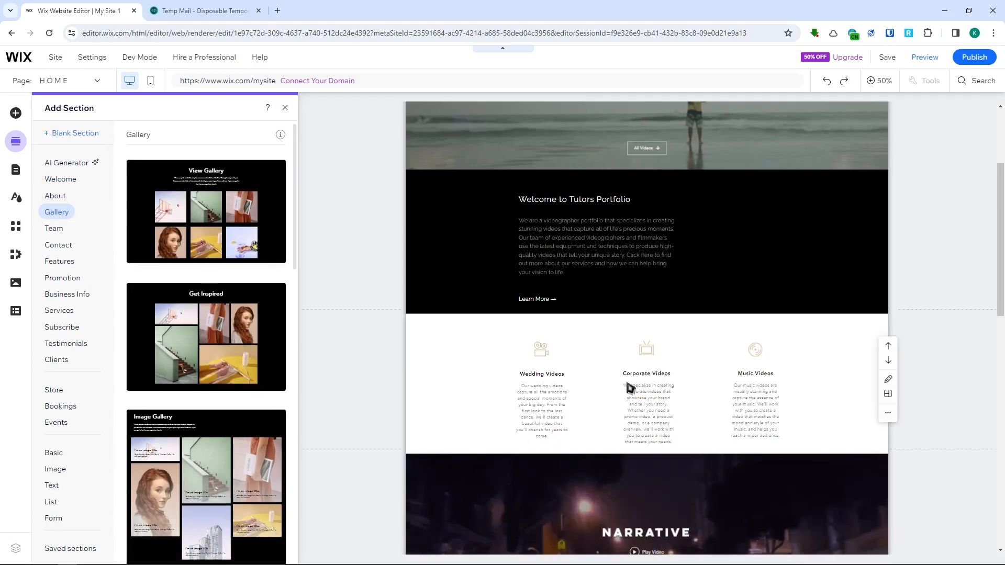
scroll(603, 361, "down", 12)
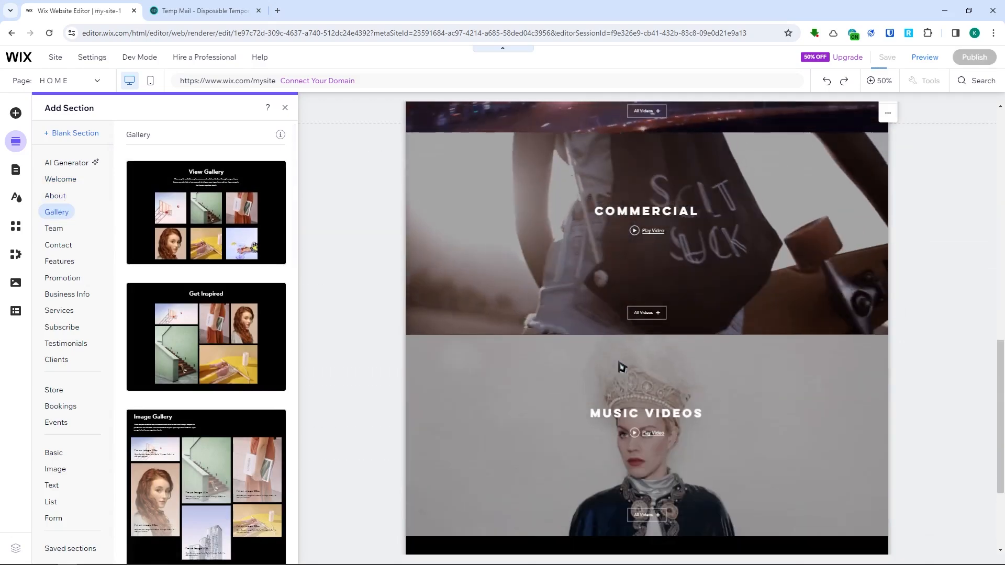
scroll(644, 419, "up", 5)
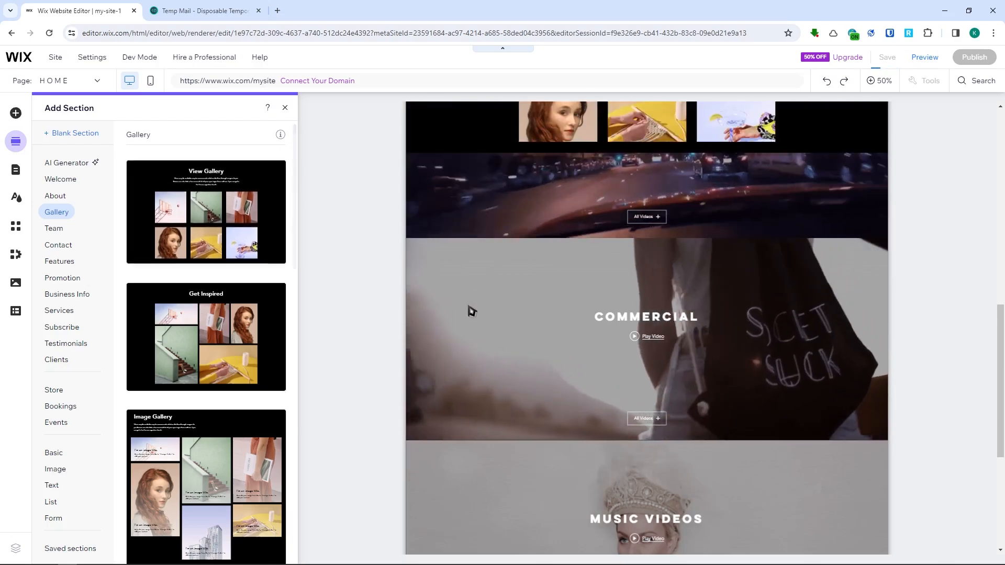
scroll(471, 309, "up", 4)
left_click_drag(264, 259, 515, 378)
scroll(515, 378, "down", 7)
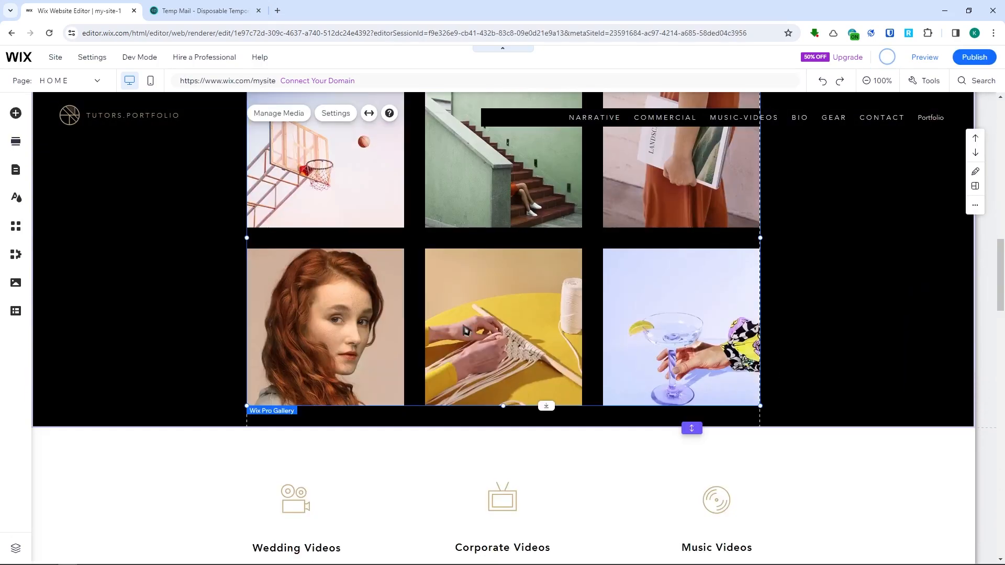
- Look through the site's page transition options and the recommended and trending apps in the App Market
left_click(16, 198)
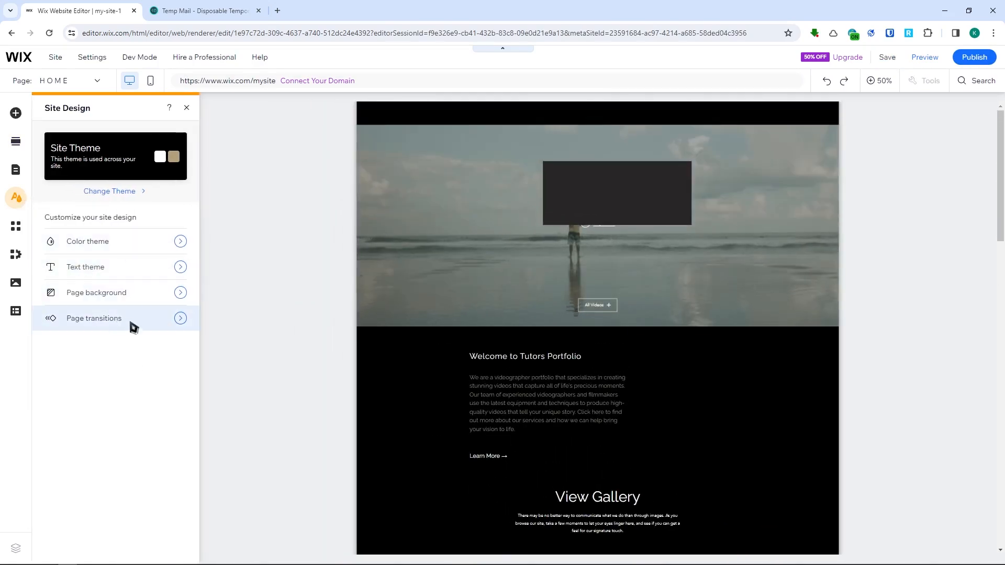
left_click(124, 324)
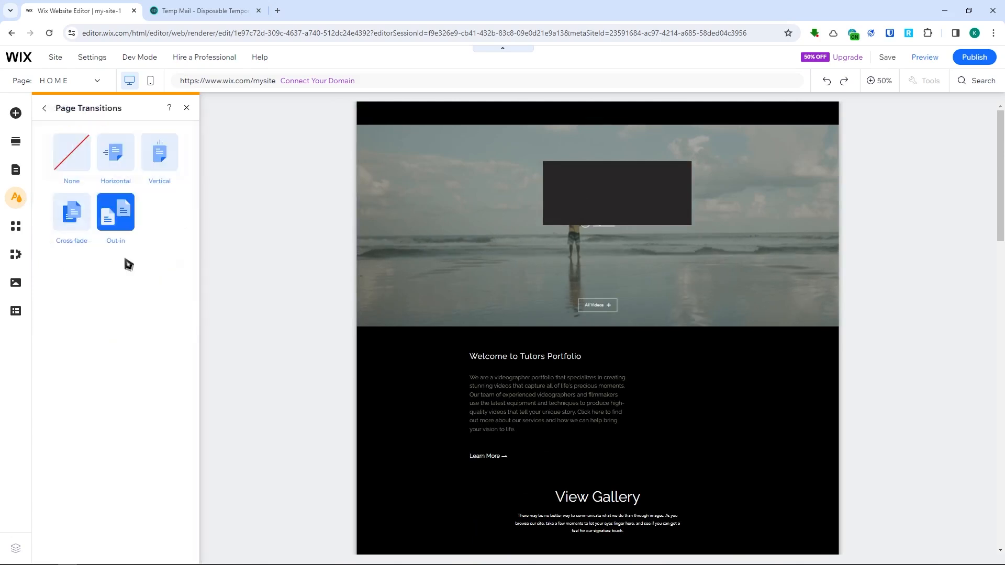
left_click(16, 228)
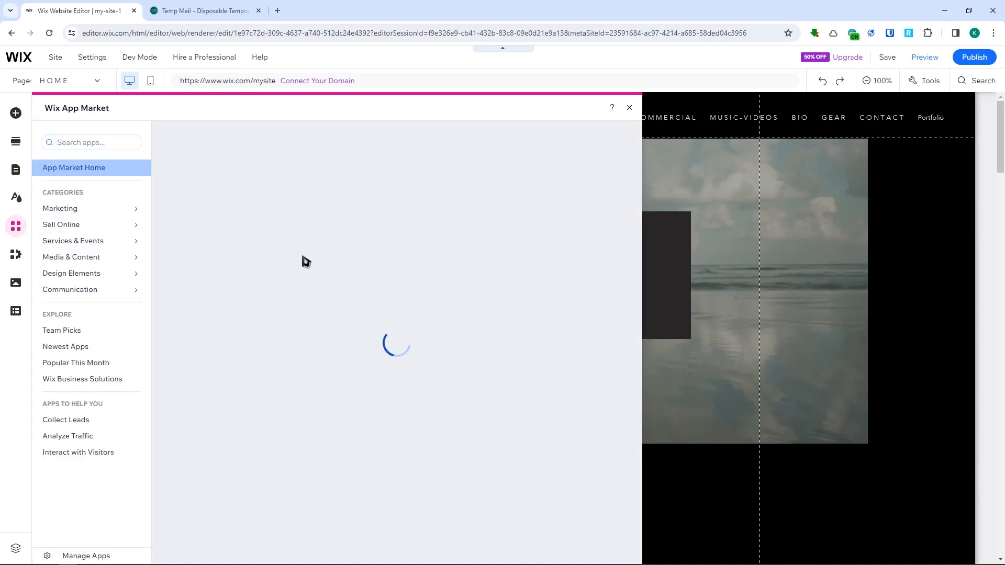
scroll(523, 341, "down", 3)
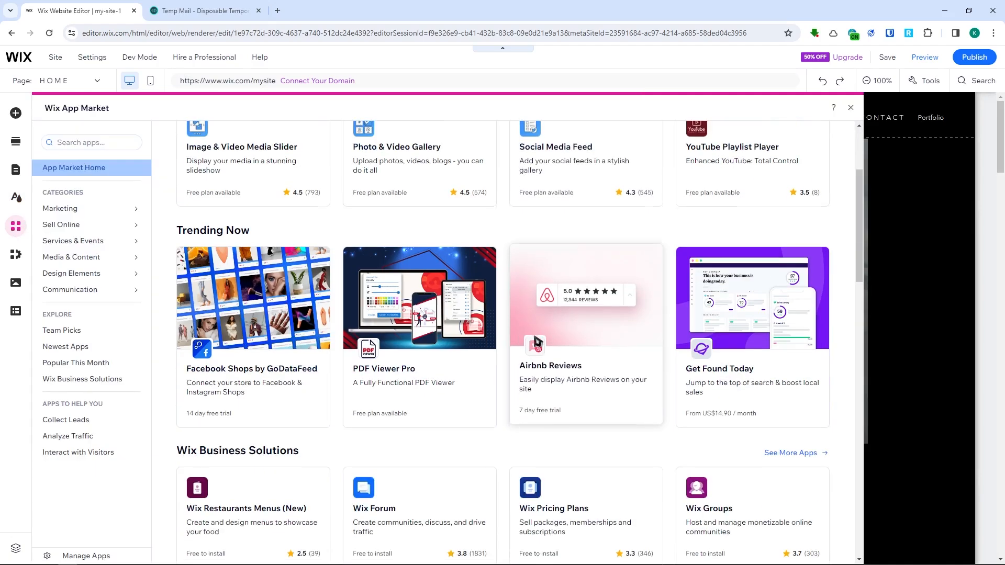
scroll(507, 337, "up", 3)
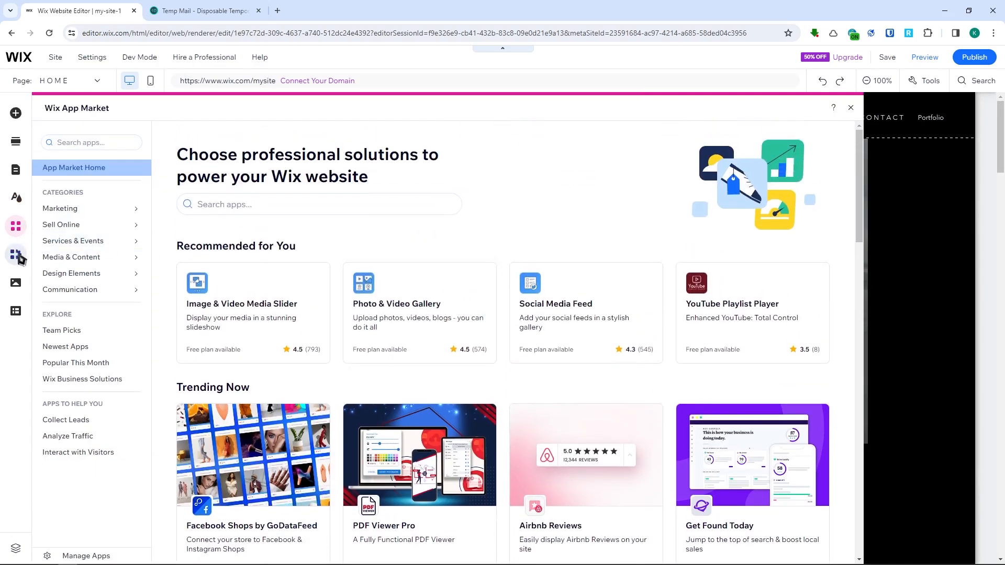
- Examine the site's business apps, its media upload, editing and free image options, the CMS introduction and the available box elements
left_click(17, 255)
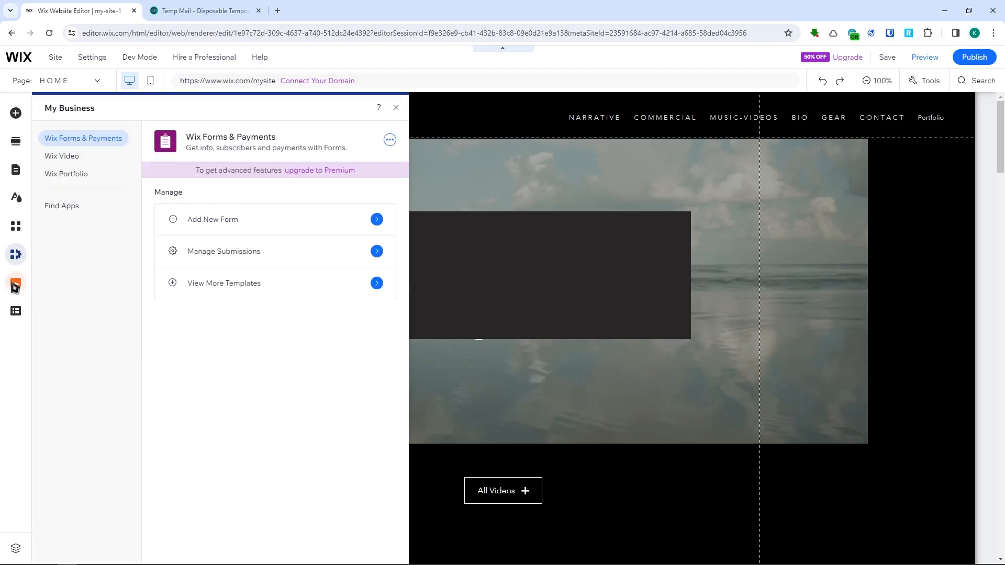
left_click(15, 285)
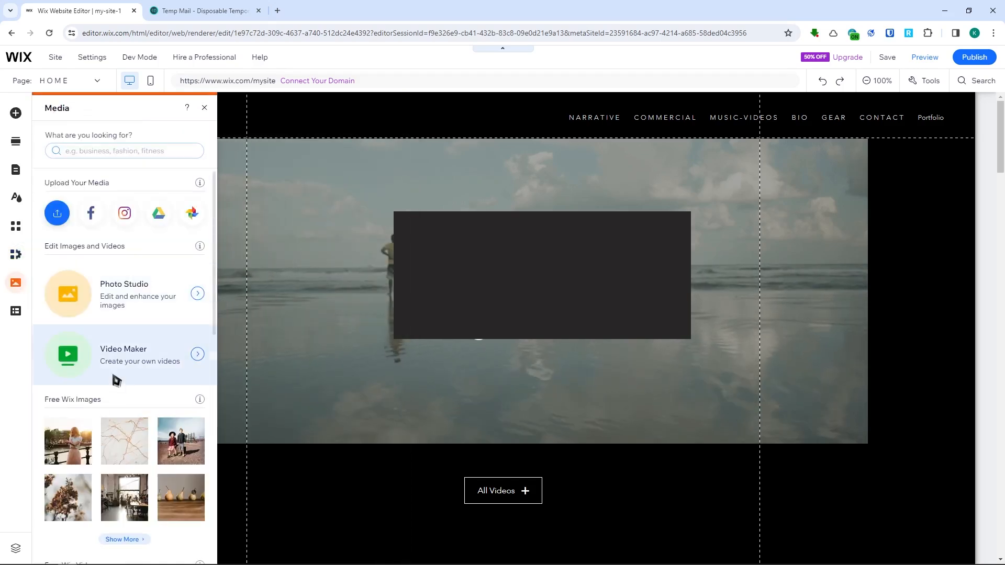
scroll(125, 403, "down", 3)
scroll(138, 417, "up", 2)
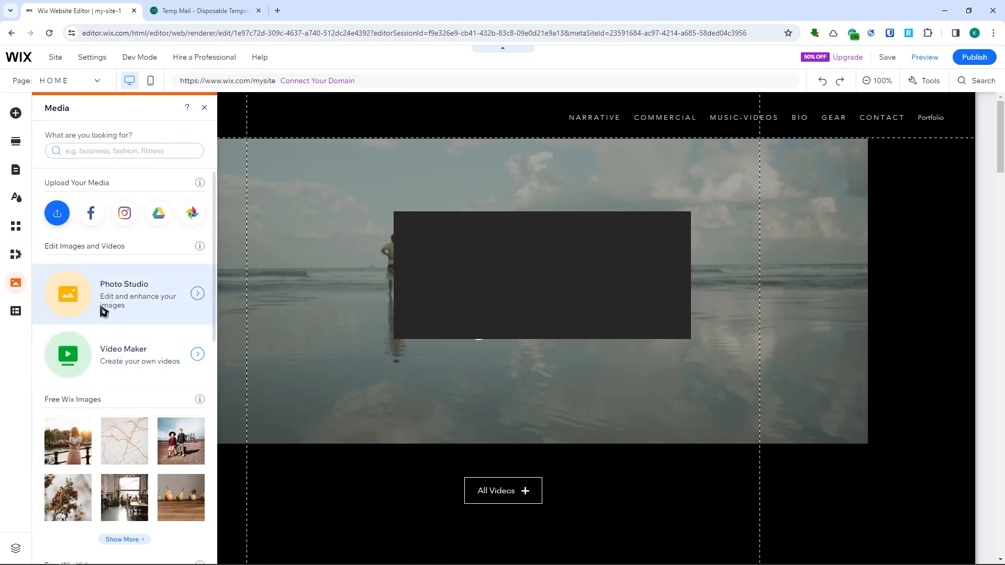
scroll(124, 299, "down", 4)
scroll(117, 314, "up", 3)
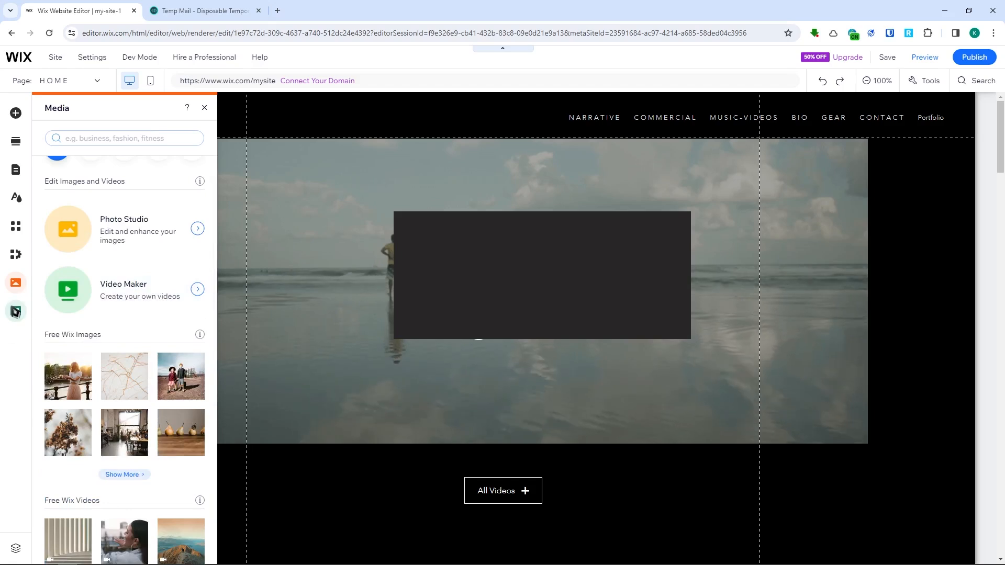
left_click(16, 312)
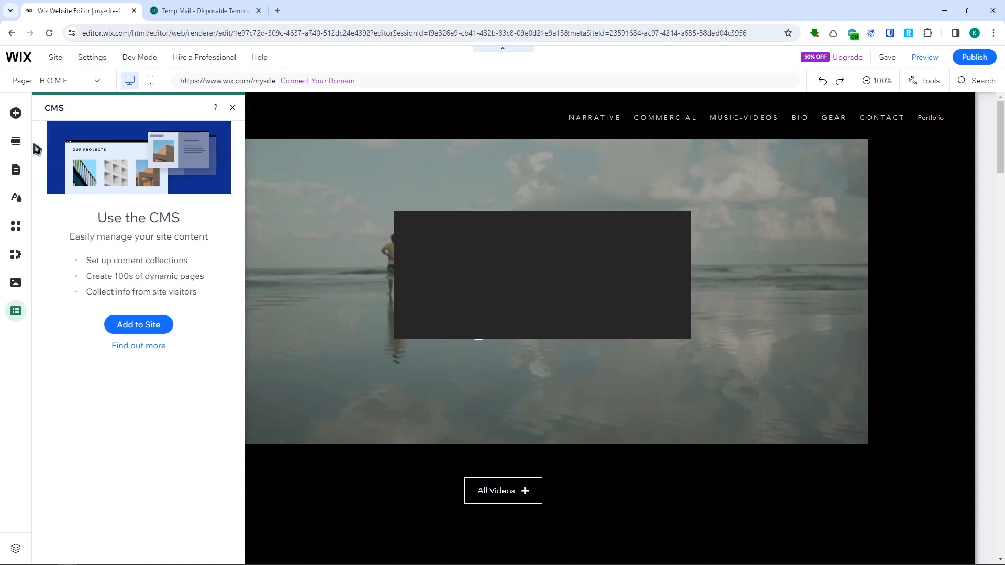
left_click(16, 113)
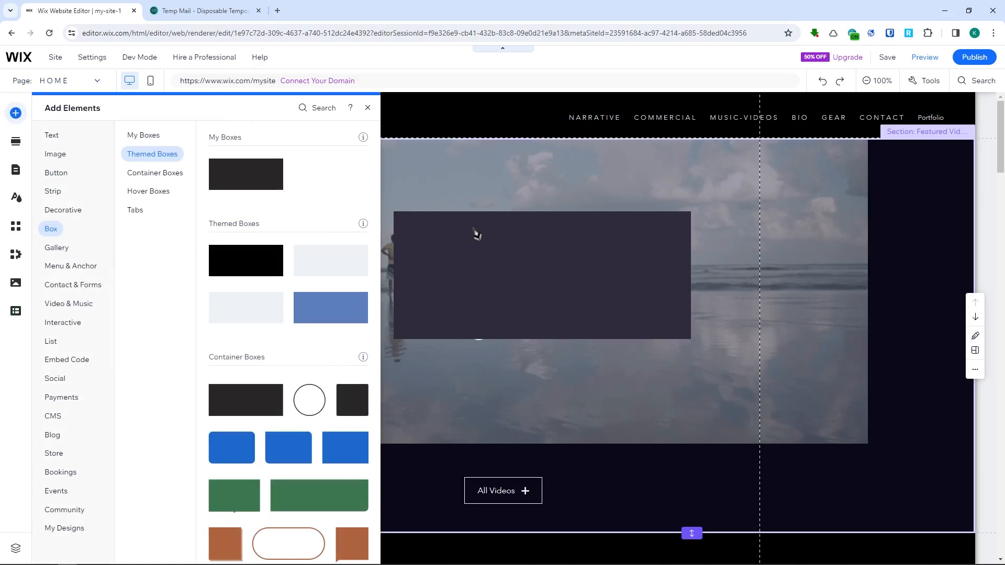
left_click(492, 188)
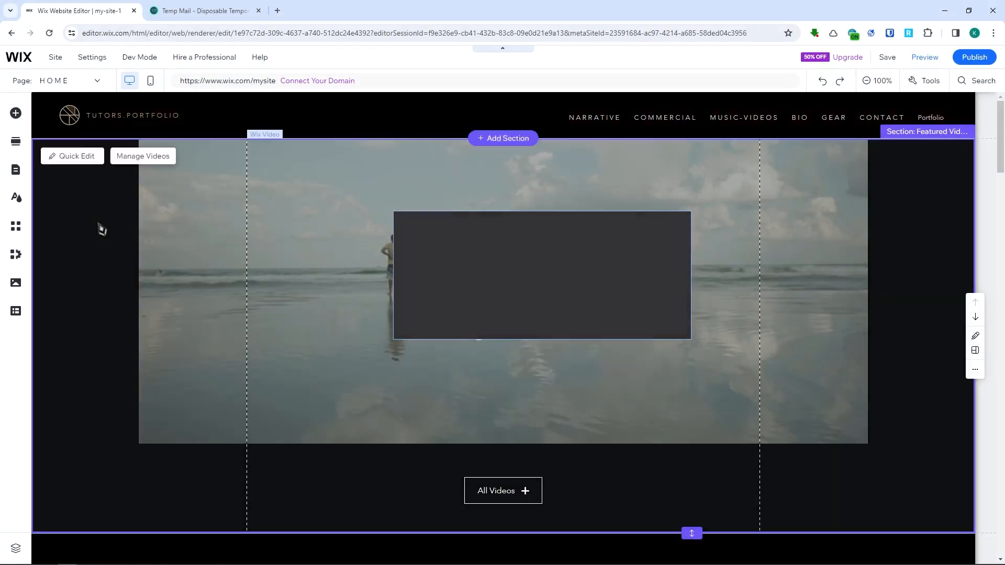
- Inspect the header logo icon's button settings for its regular, hover and clicked states
left_click(72, 121)
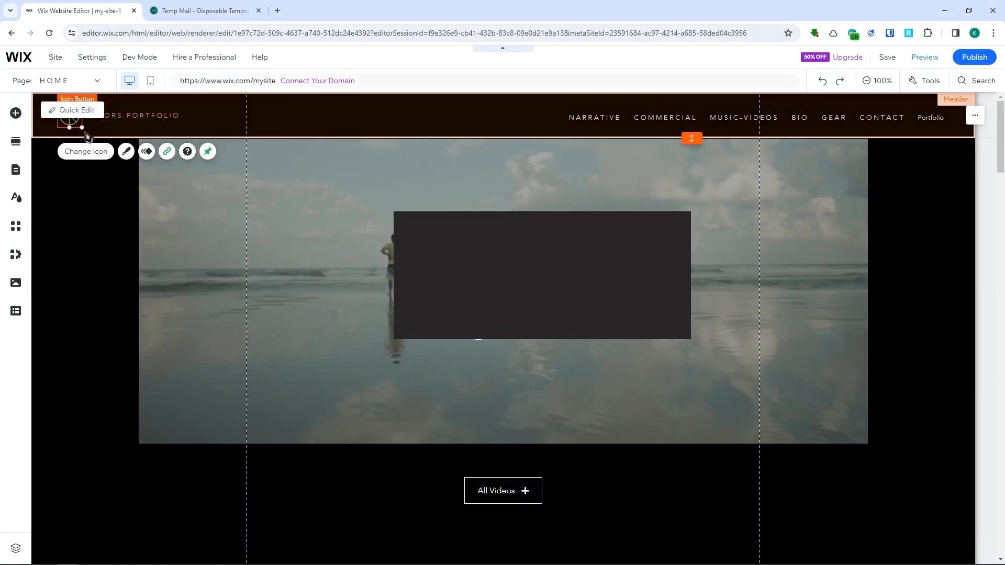
left_click(120, 136)
left_click(79, 128)
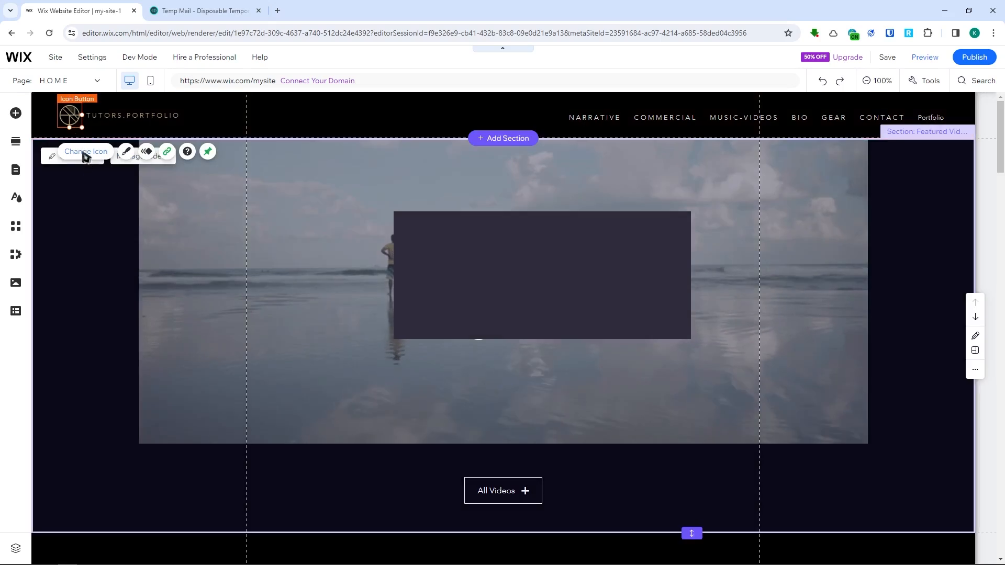
left_click(85, 153)
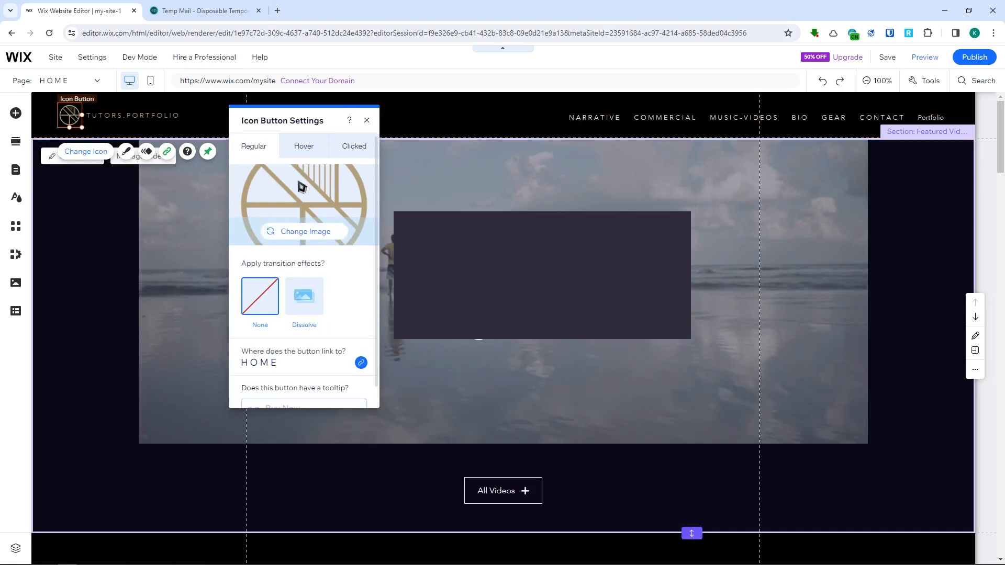
left_click(299, 151)
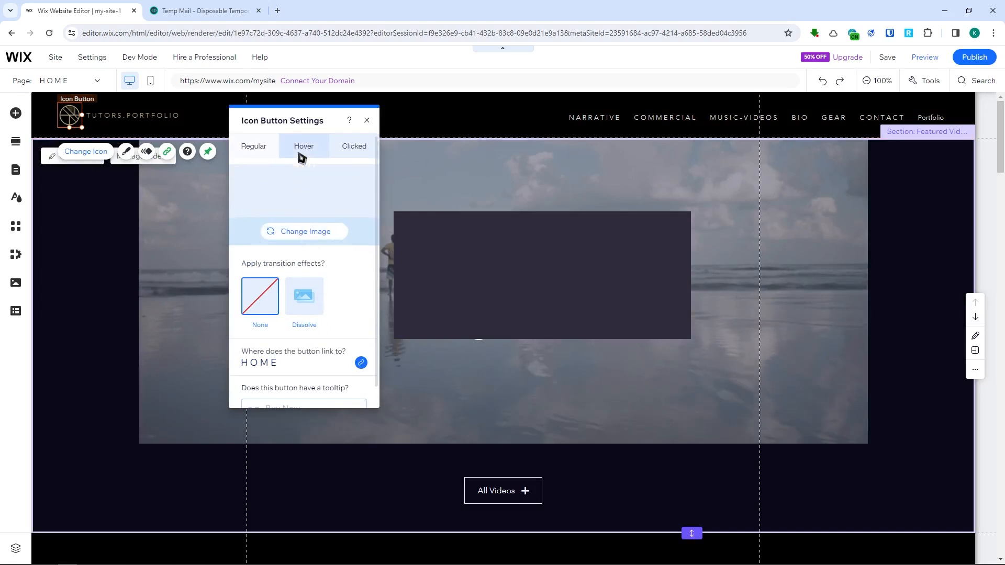
left_click(348, 145)
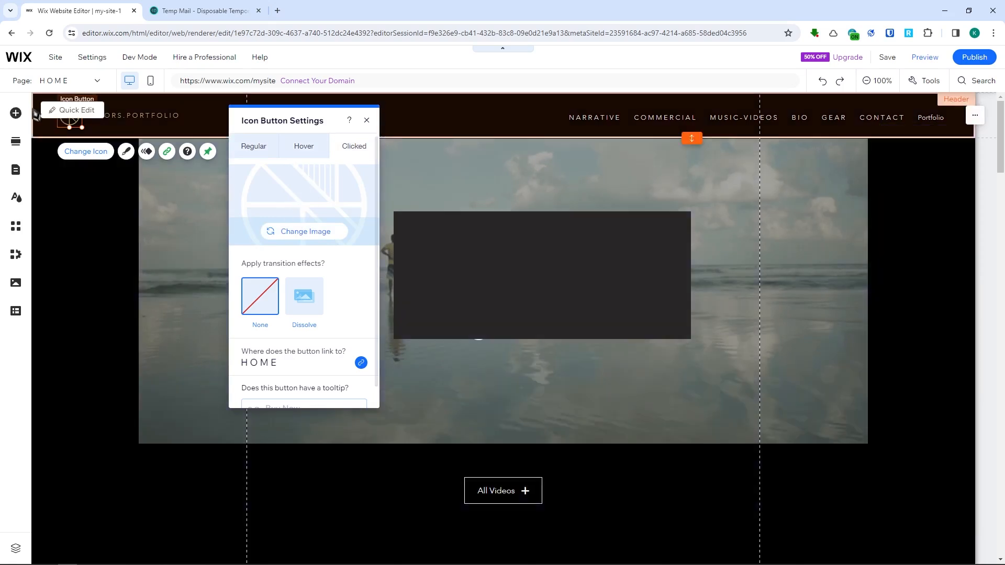
left_click(305, 149)
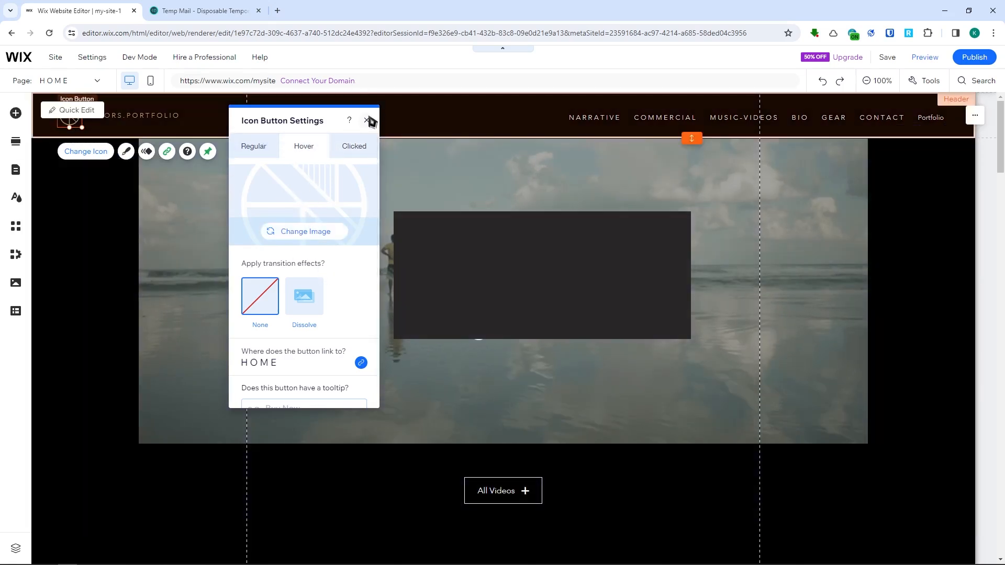
left_click(367, 120)
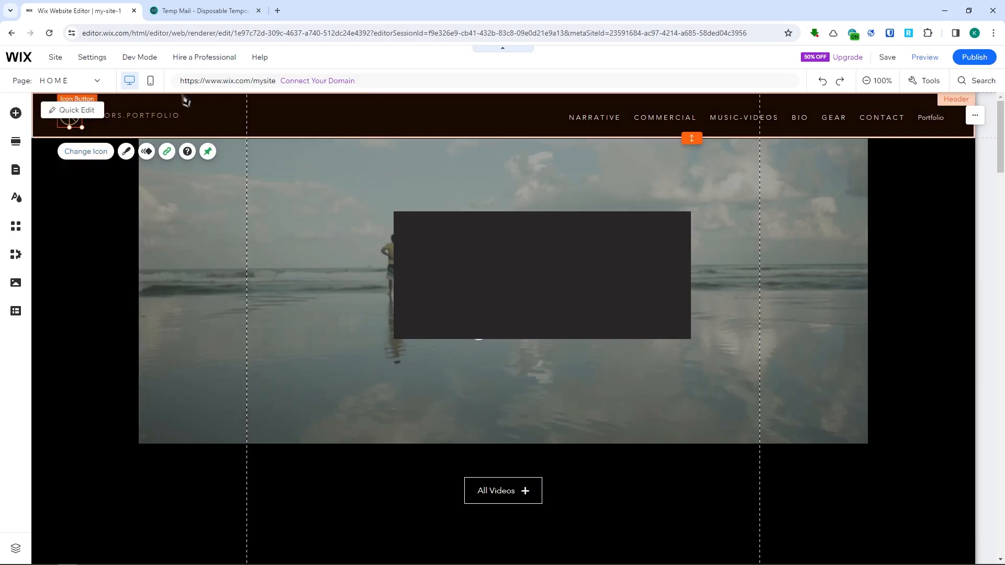
- Review the home page from the featured video down to the Narrative section, and open the site in preview mode
scroll(621, 296, "down", 5)
scroll(621, 296, "down", 10)
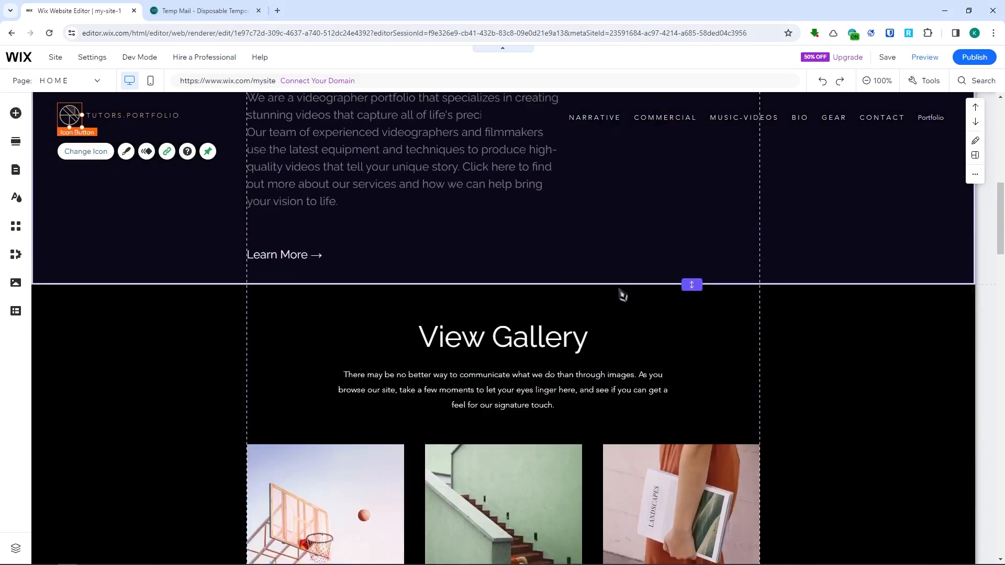
scroll(621, 292, "down", 5)
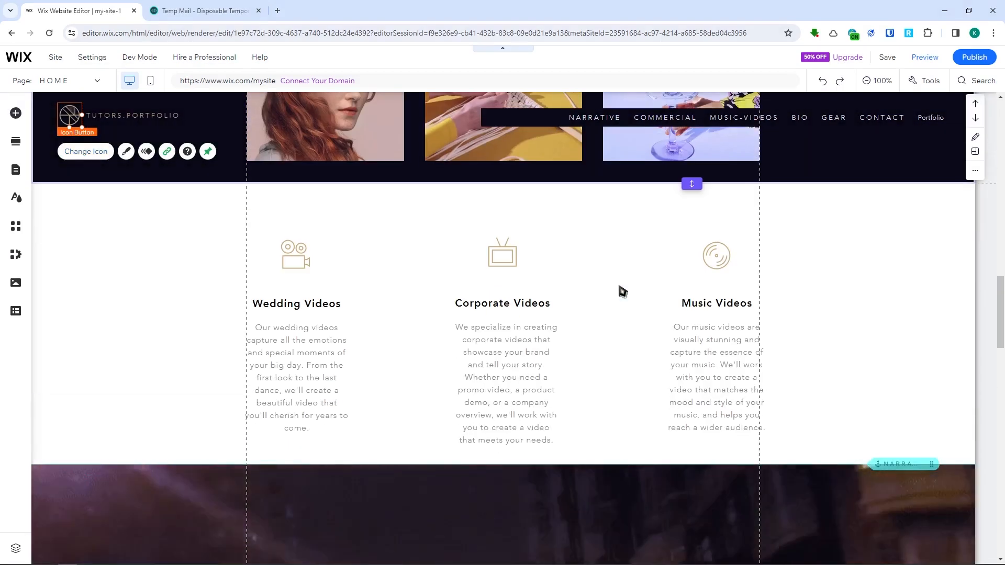
scroll(523, 280, "up", 4)
scroll(170, 240, "down", 2)
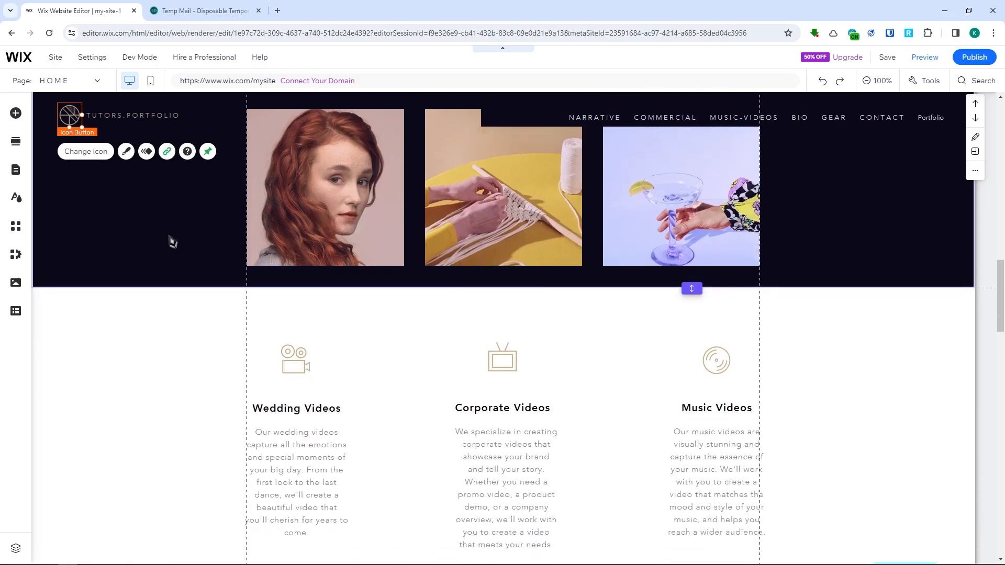
scroll(309, 328, "down", 6)
scroll(310, 327, "down", 5)
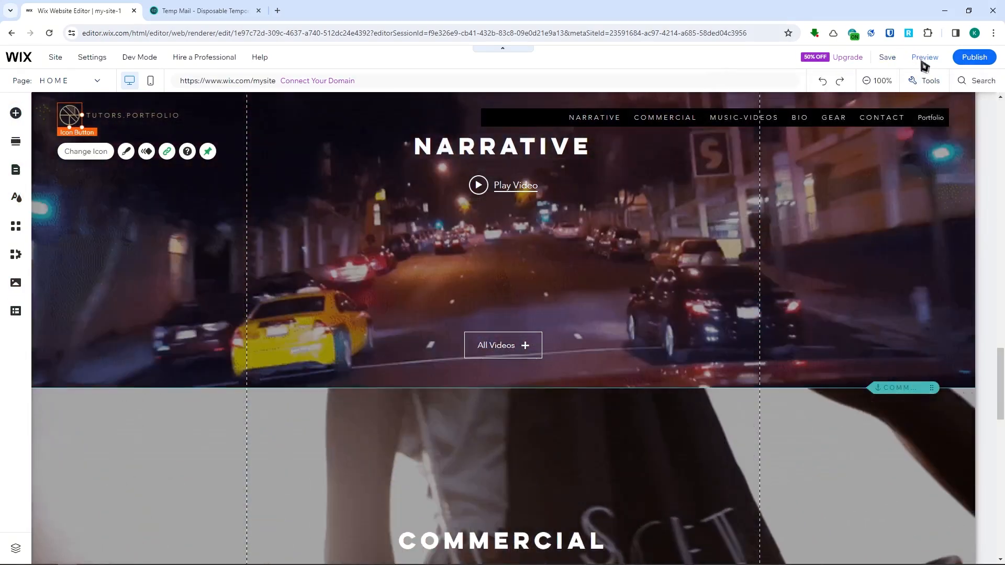
left_click(922, 60)
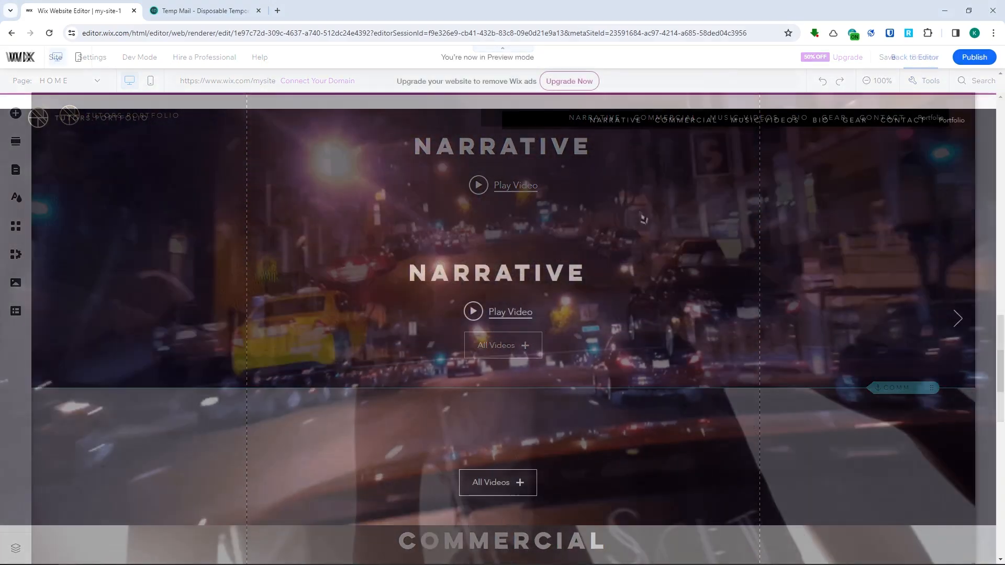
- Try the Narrative section's Play Video link in the preview and review the home page down to the Contact Us footer
scroll(594, 329, "down", 6)
scroll(594, 330, "up", 4)
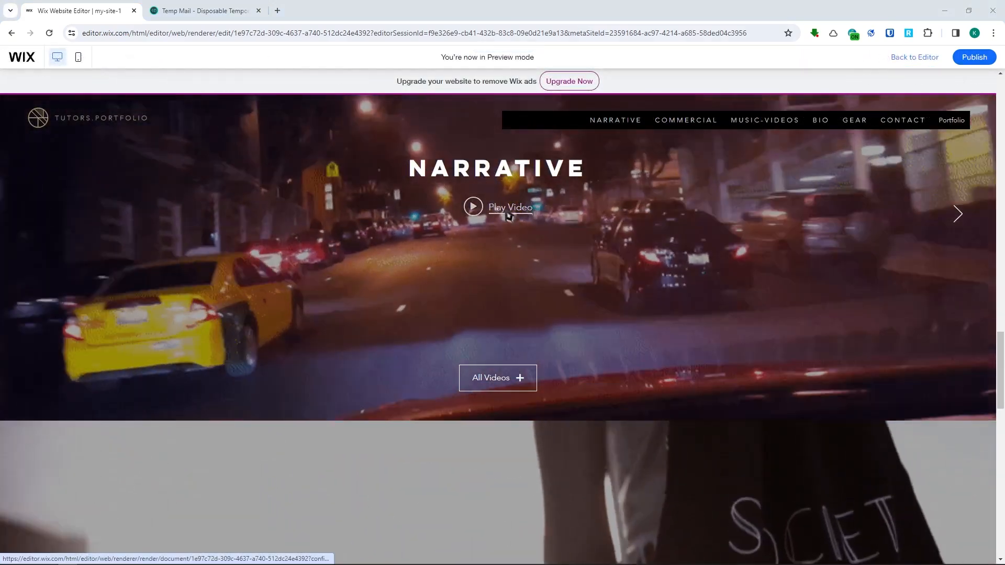
left_click(507, 210)
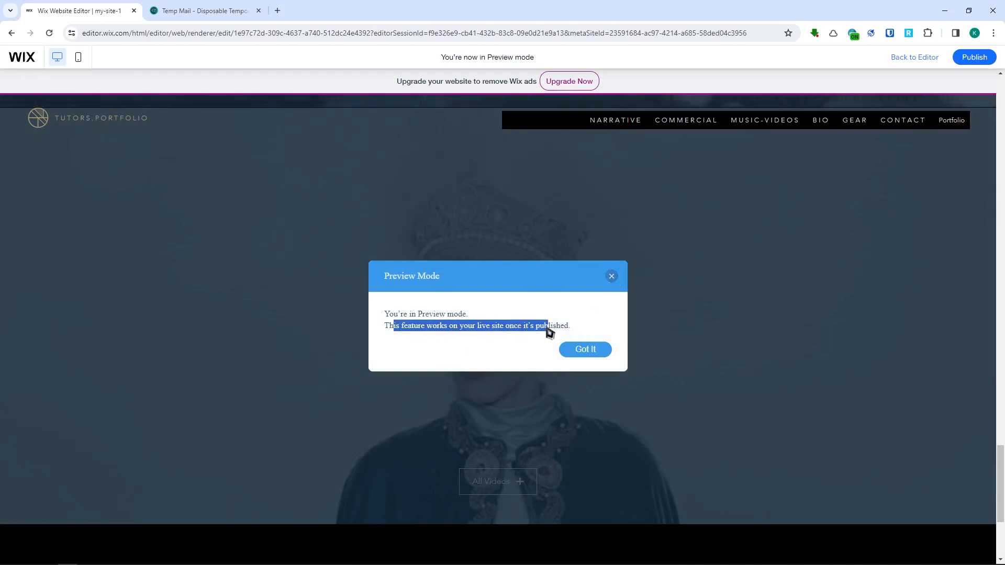
left_click_drag(389, 328, 522, 333)
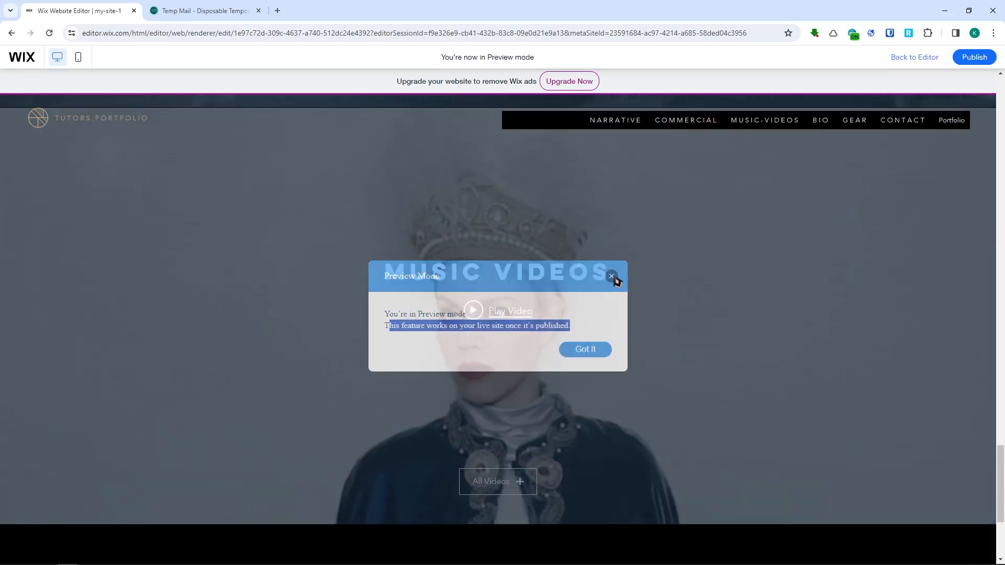
scroll(535, 320, "down", 5)
scroll(536, 321, "down", 7)
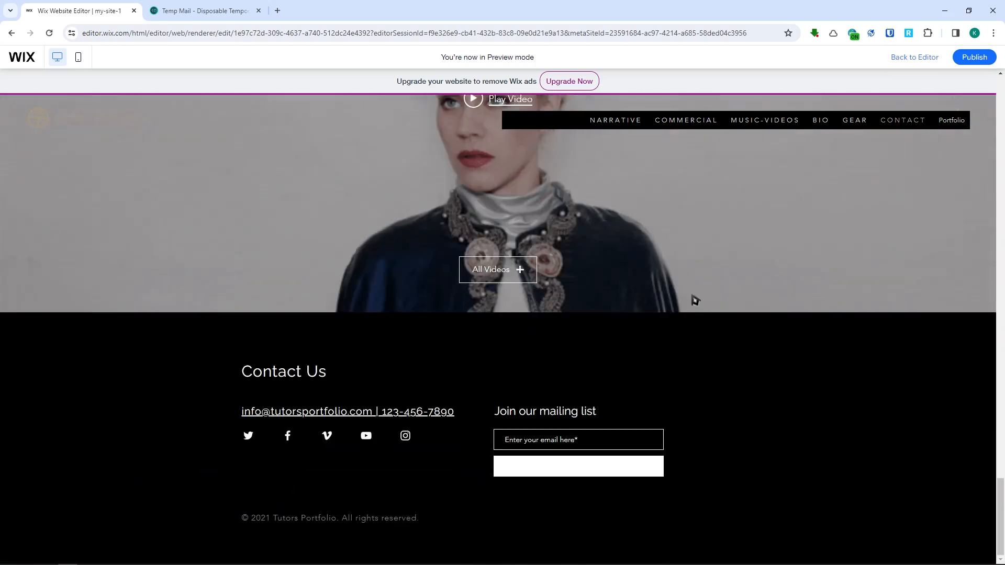
- Publish the site and open its live version
left_click(972, 58)
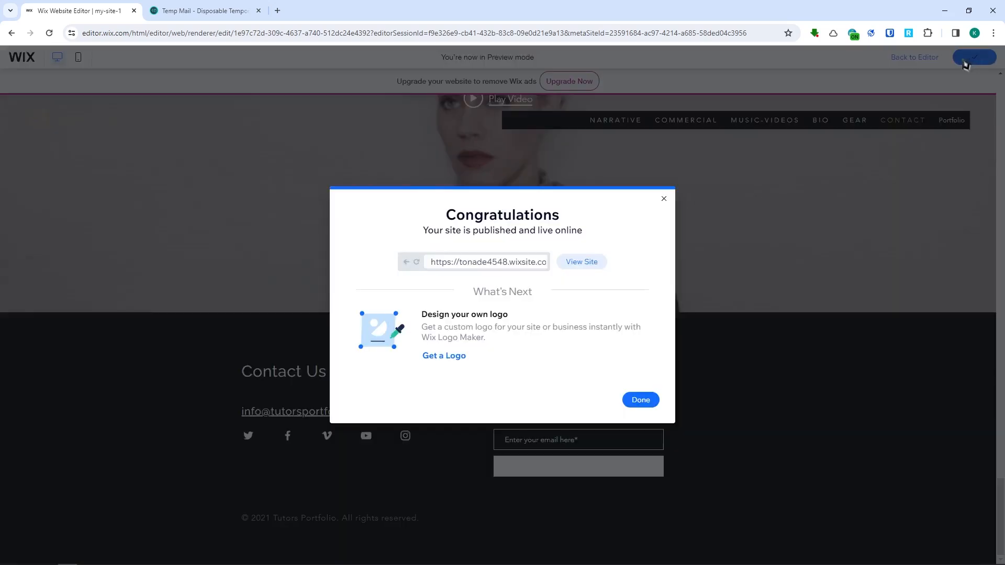
left_click(582, 263)
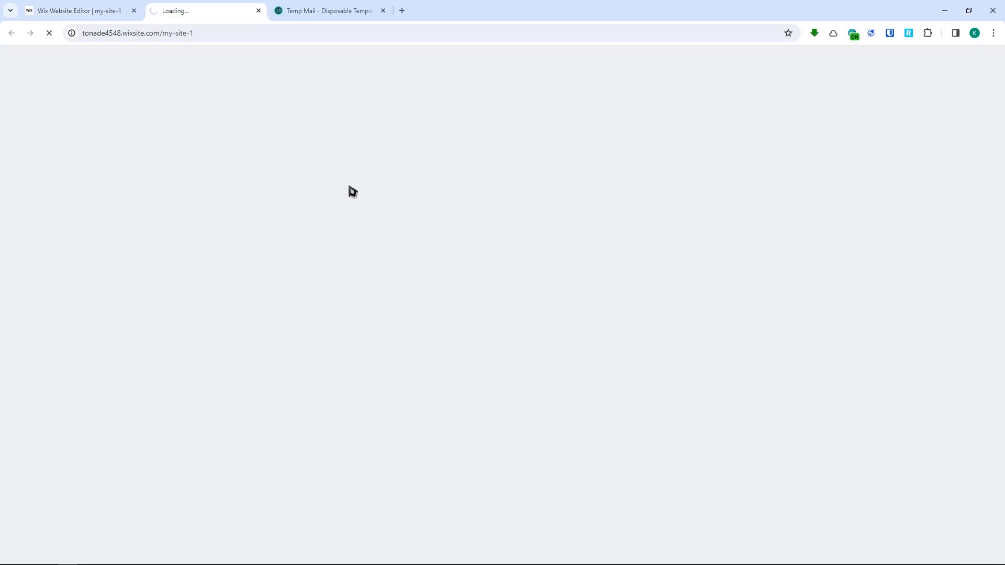
- Look through the published home page's opening video and gallery area, and try the Commercial navigation link
scroll(518, 393, "down", 3)
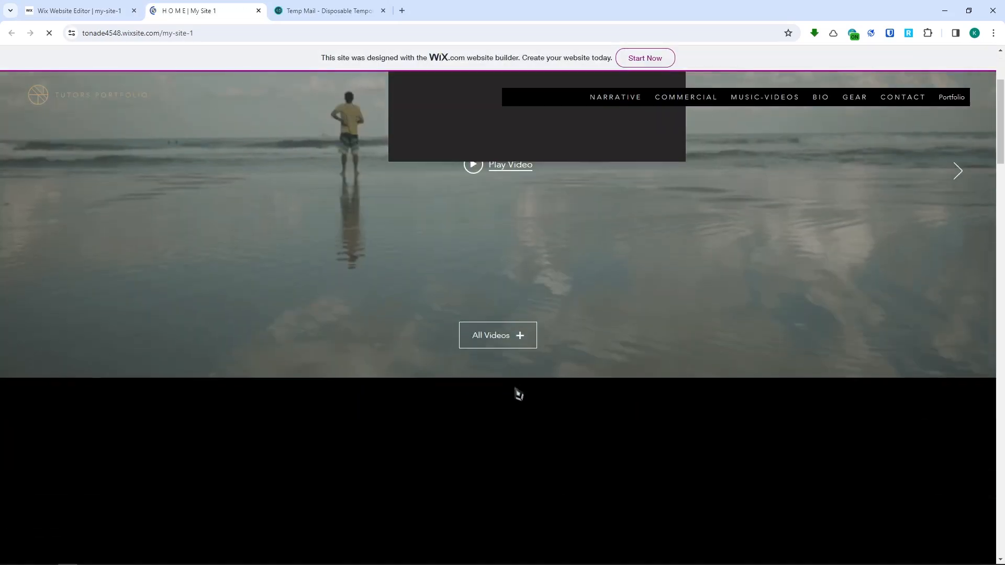
scroll(565, 332, "down", 4)
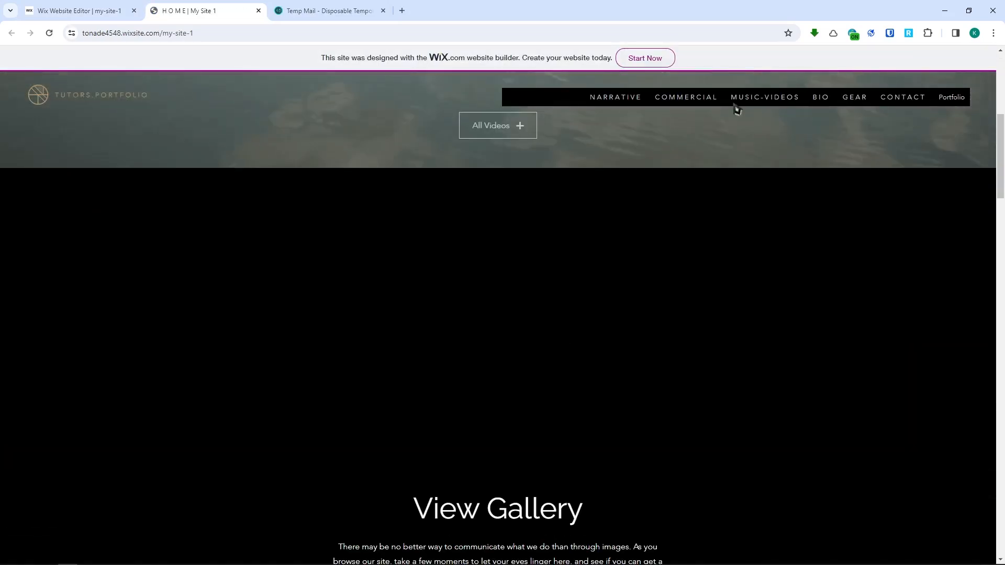
left_click(681, 102)
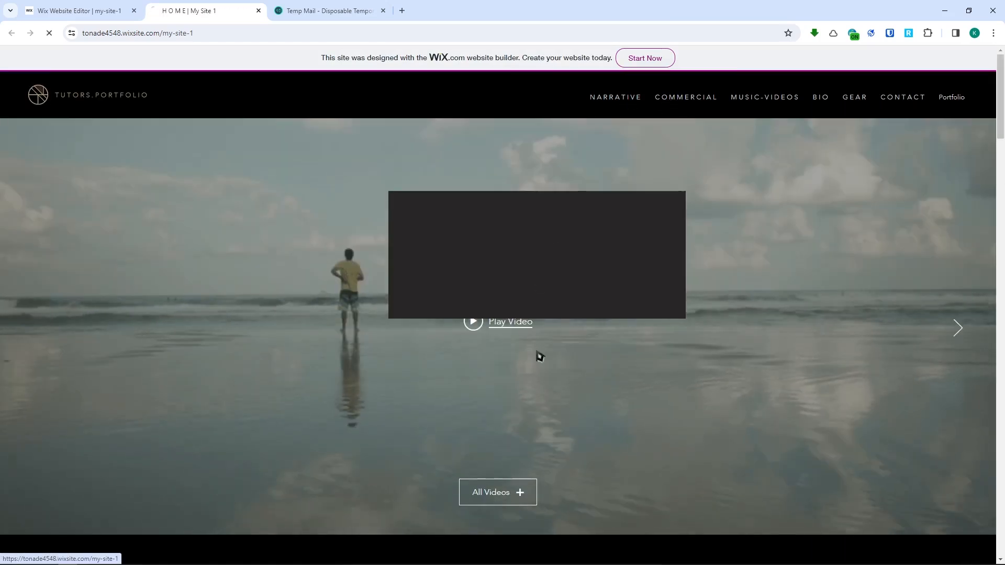
scroll(415, 305, "down", 5)
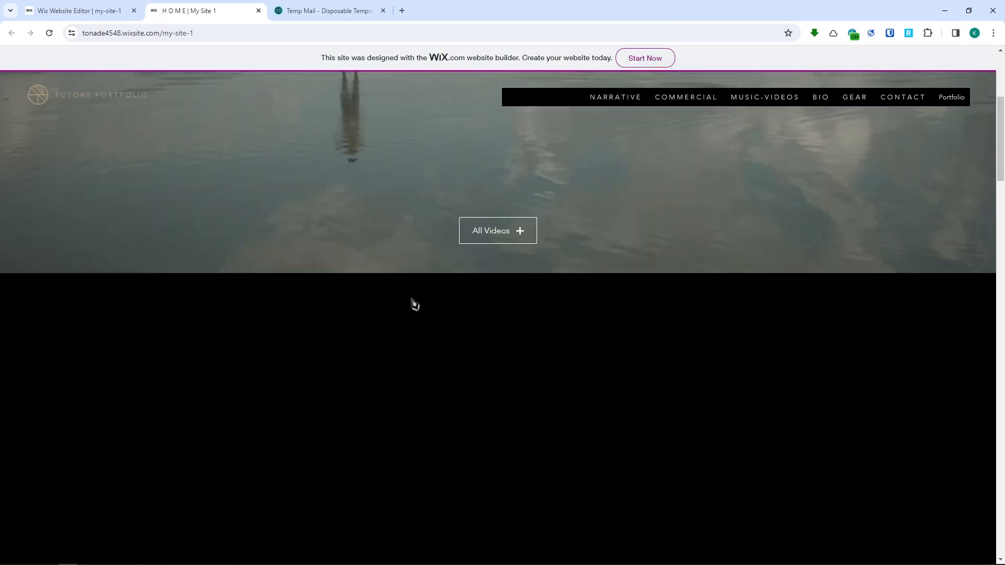
scroll(460, 330, "up", 4)
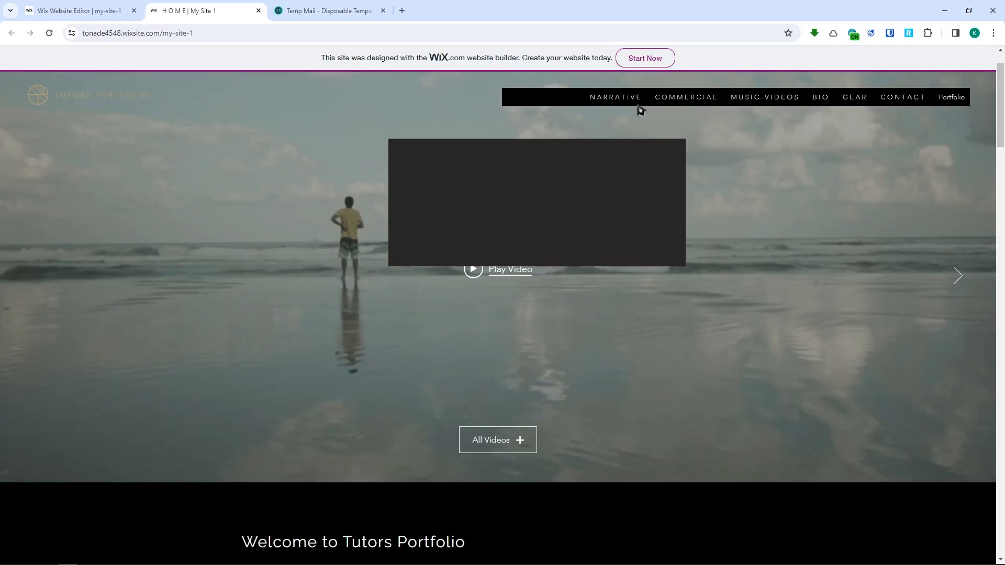